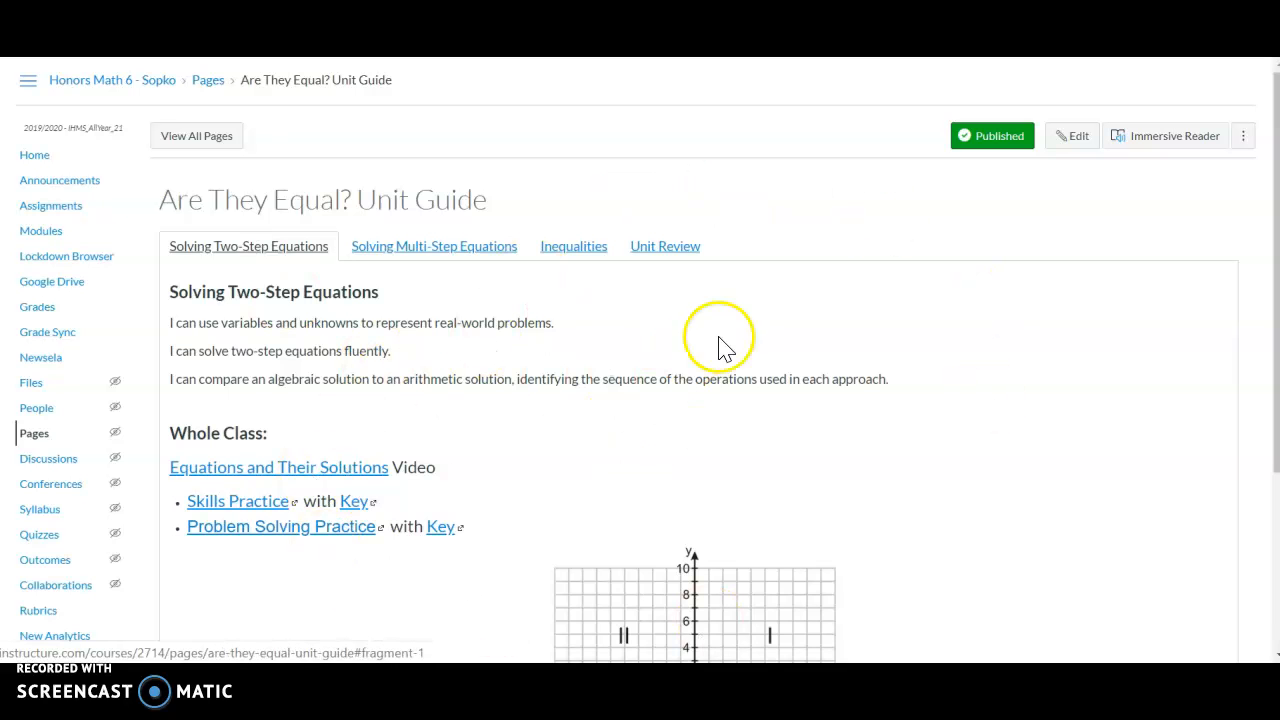
View the Solving Multi-Step Equations section of the Are They Equal? Unit Guide
{"action": "left_click", "coordinate": [395, 258]}
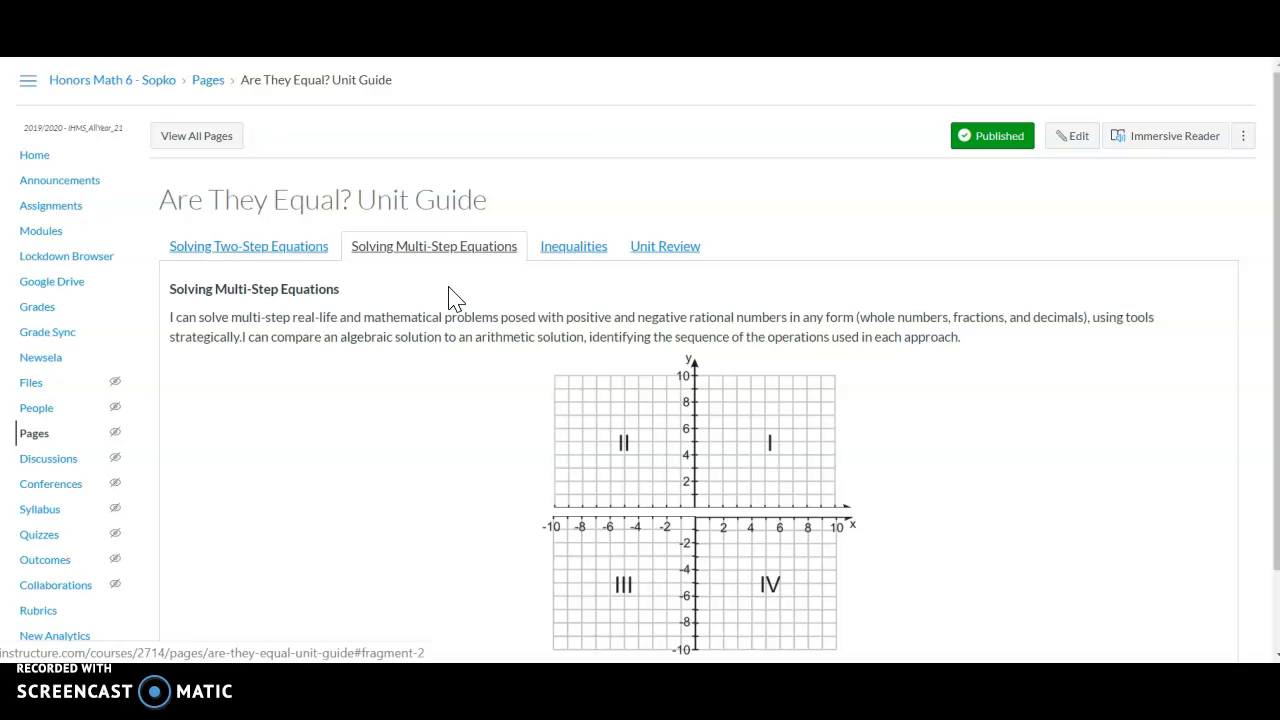
Copy the complete HTML code of the *Unit Guide Template page and leave its editor without changing it
{"action": "left_click", "coordinate": [960, 8]}
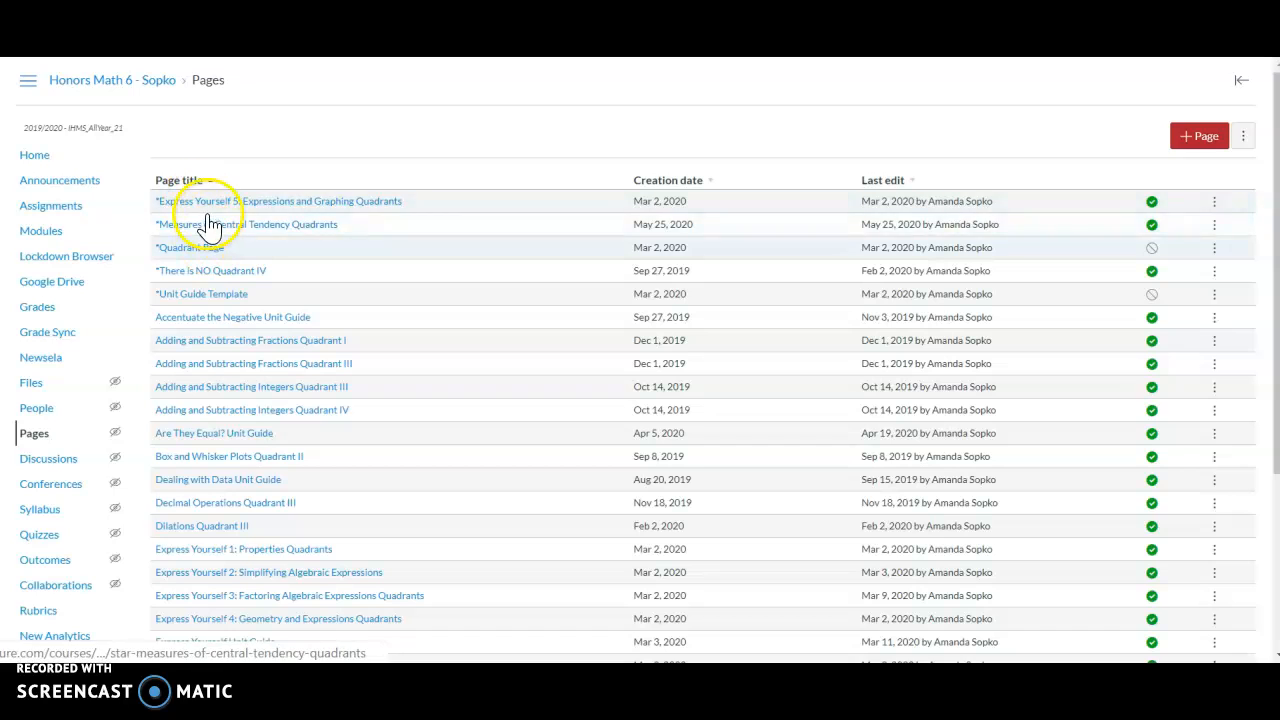
{"action": "left_click", "coordinate": [205, 298]}
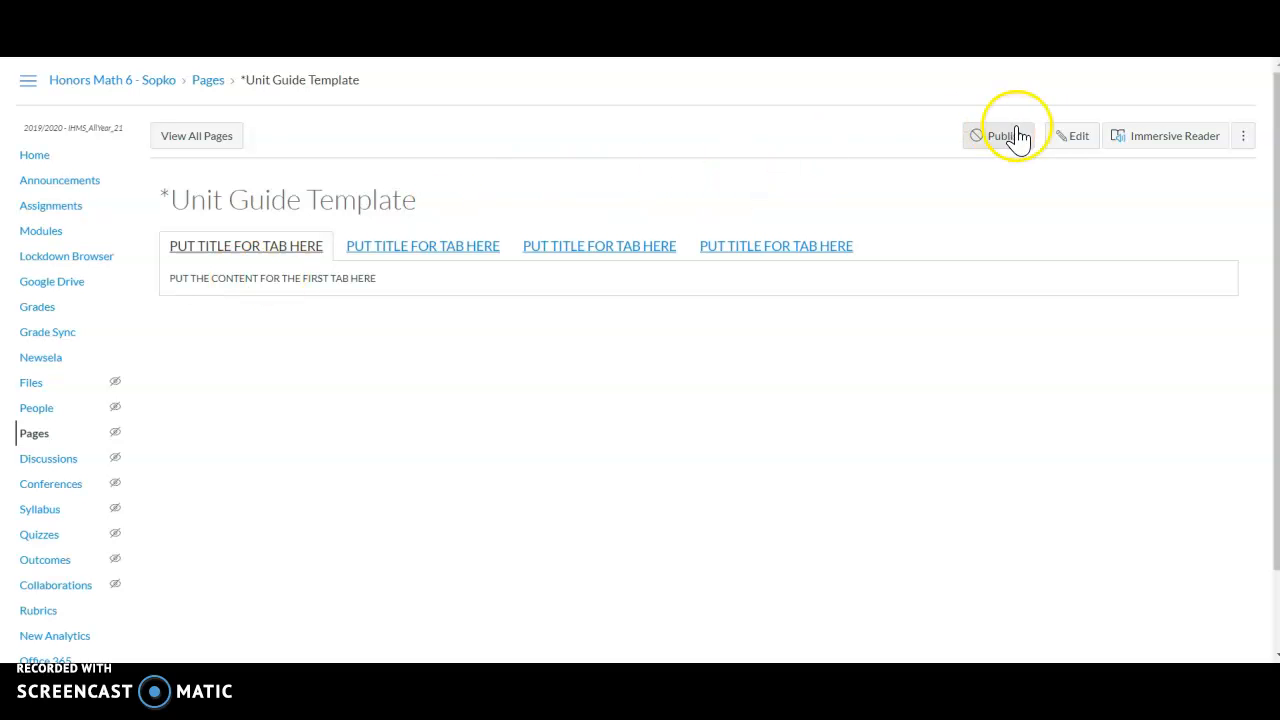
{"action": "left_click", "coordinate": [1070, 140]}
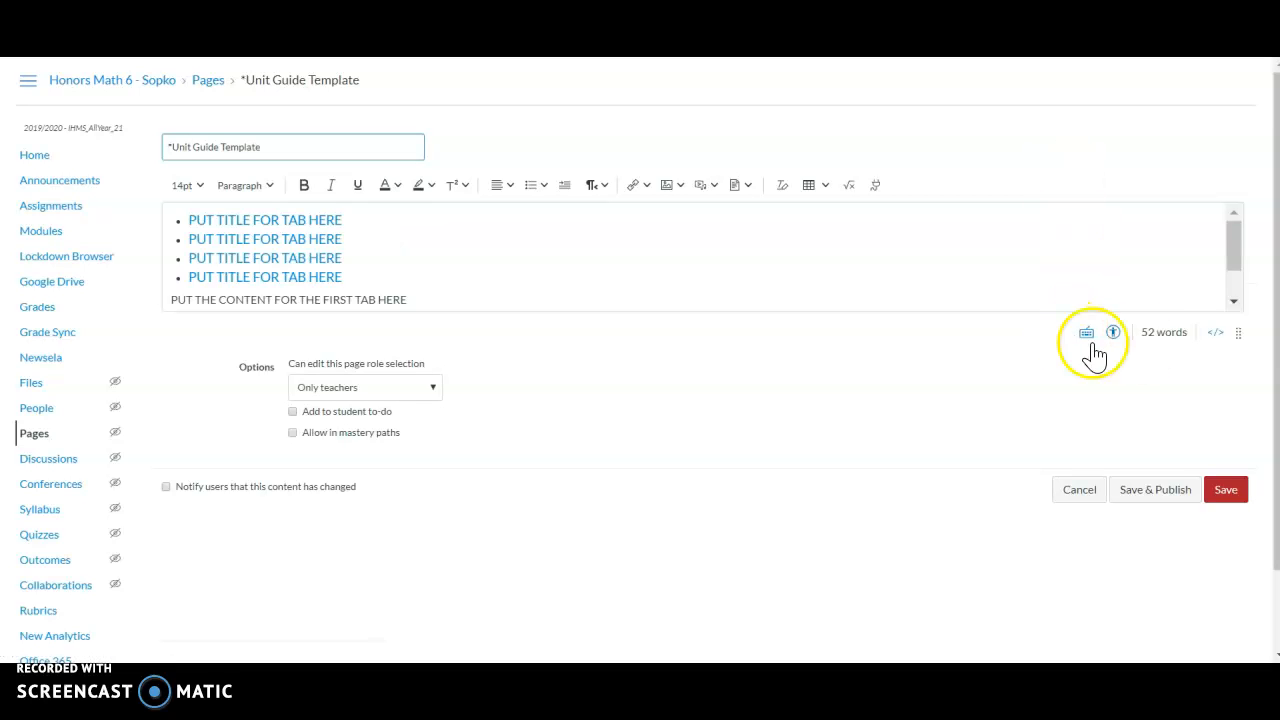
{"action": "left_click", "coordinate": [1214, 336]}
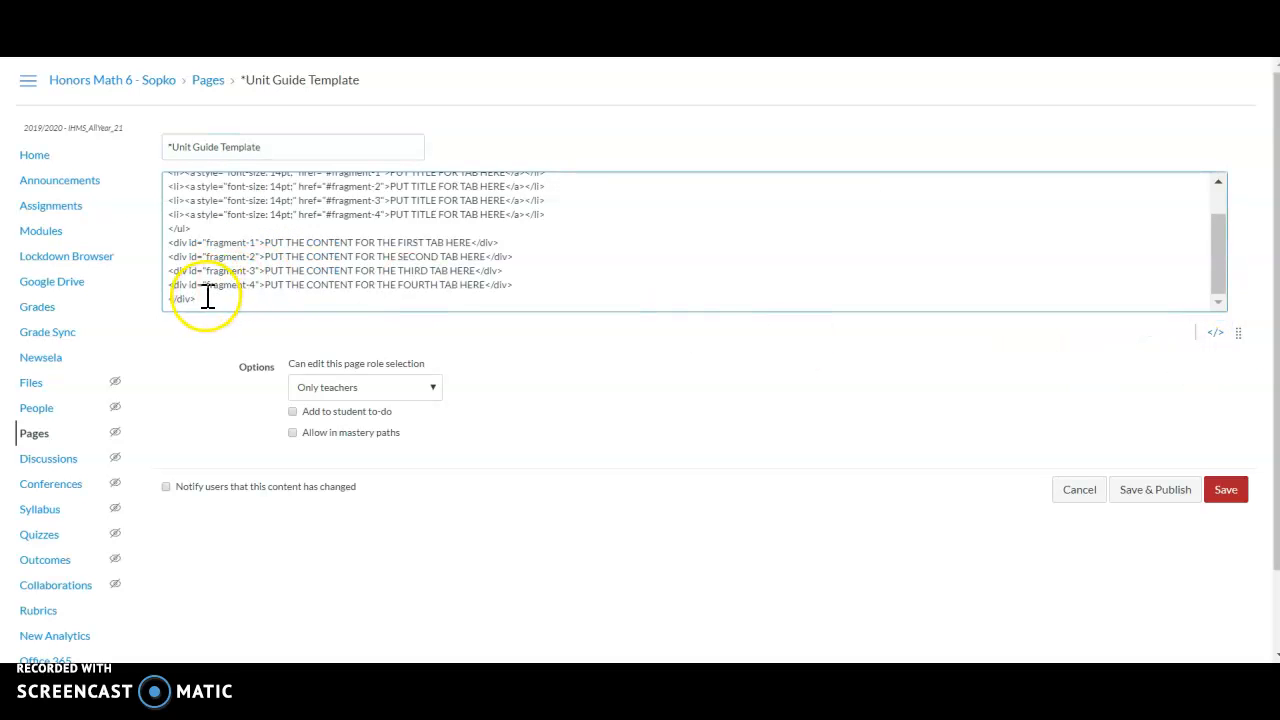
{"action": "left_click_drag", "start_coordinate": [206, 296], "coordinate": [155, 150]}
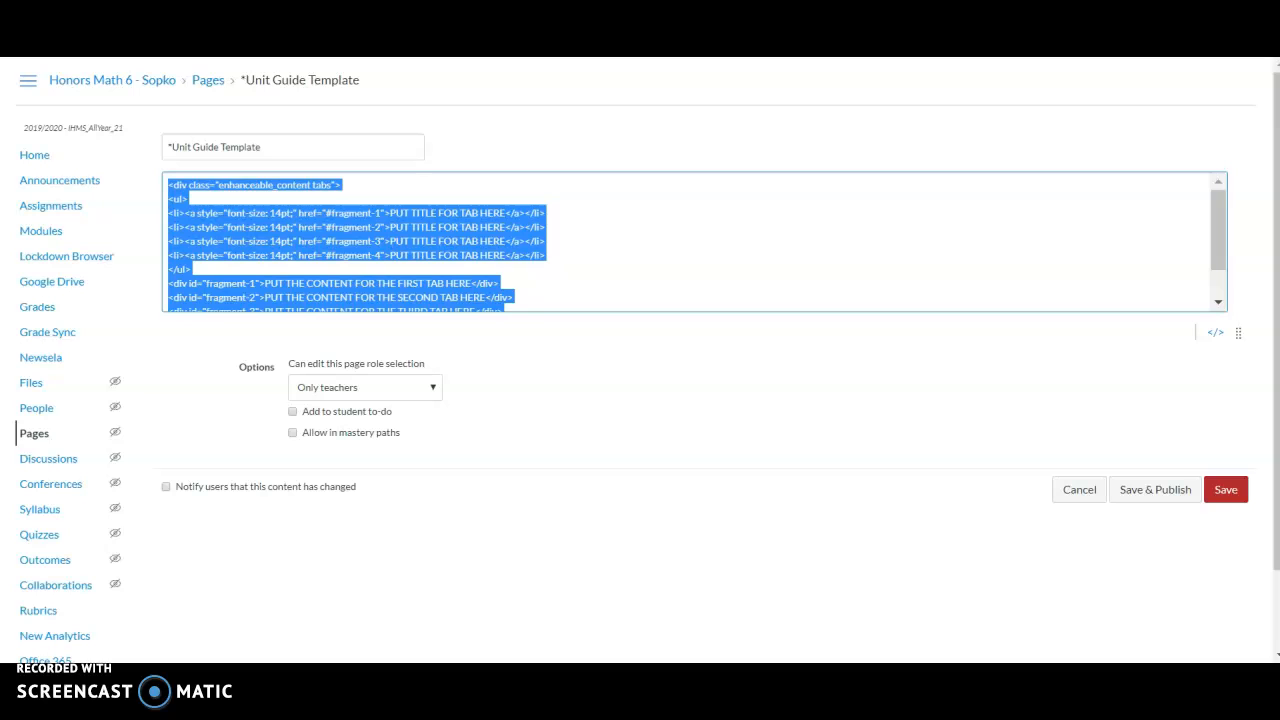
{"action": "key", "text": "alt+Left"}
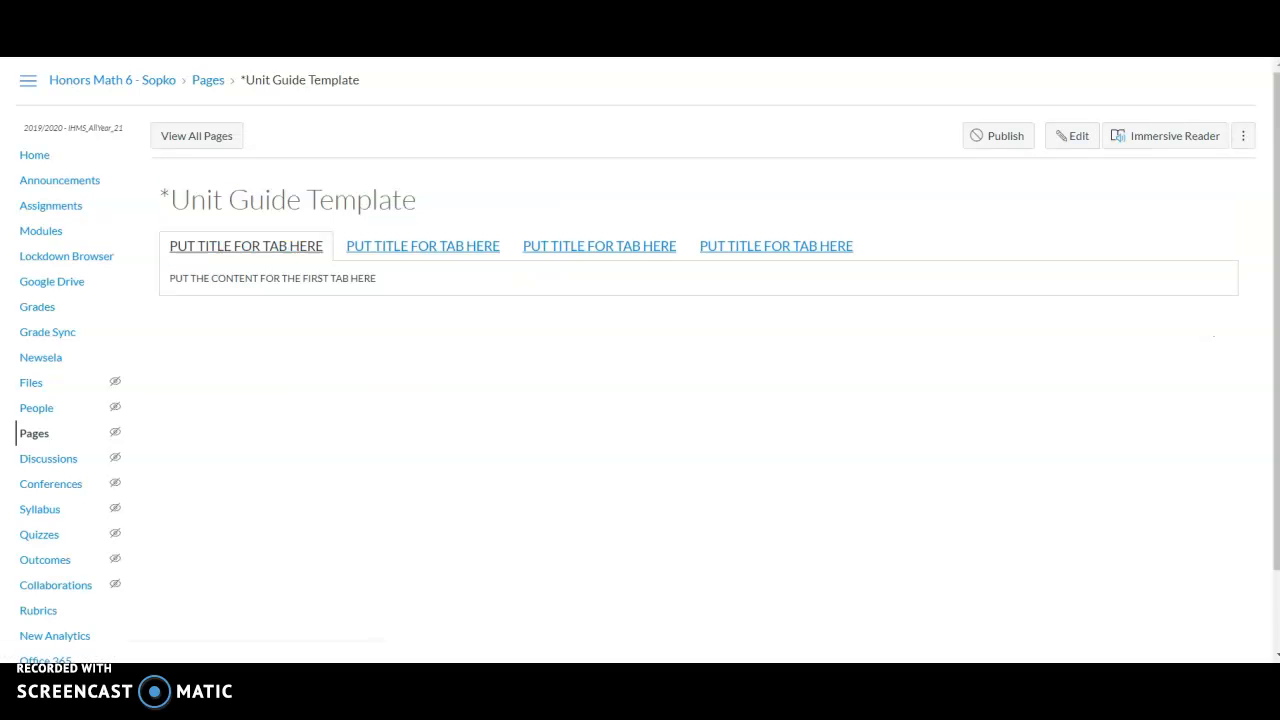
Create a new course page without loading the auto-saved content, and paste the copied template code into its HTML source
{"action": "left_click", "coordinate": [172, 138]}
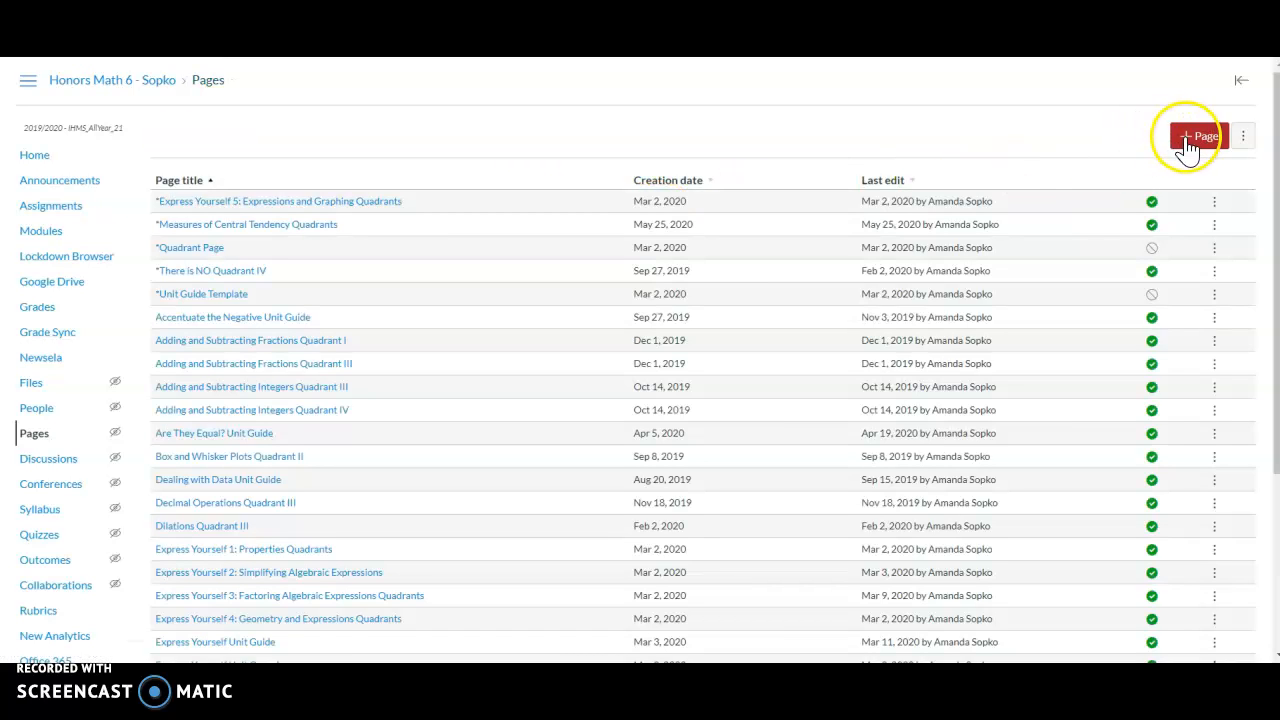
{"action": "left_click", "coordinate": [1195, 139]}
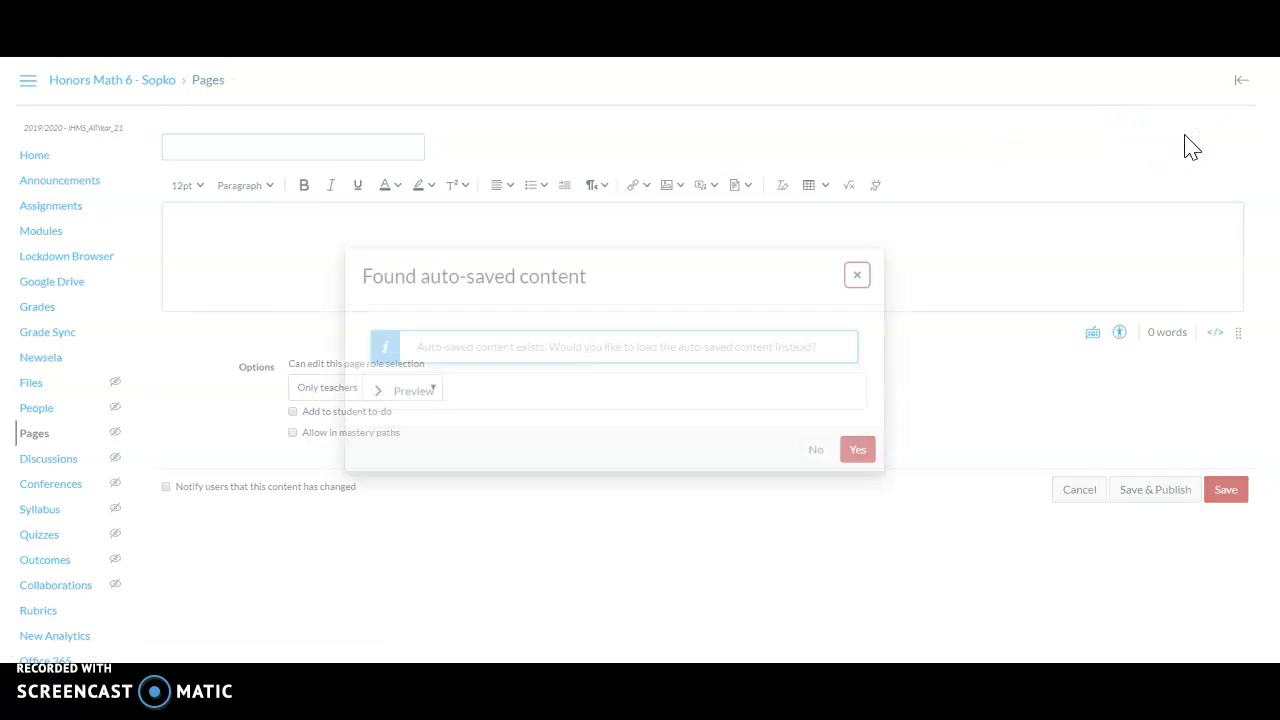
{"action": "left_click", "coordinate": [815, 449]}
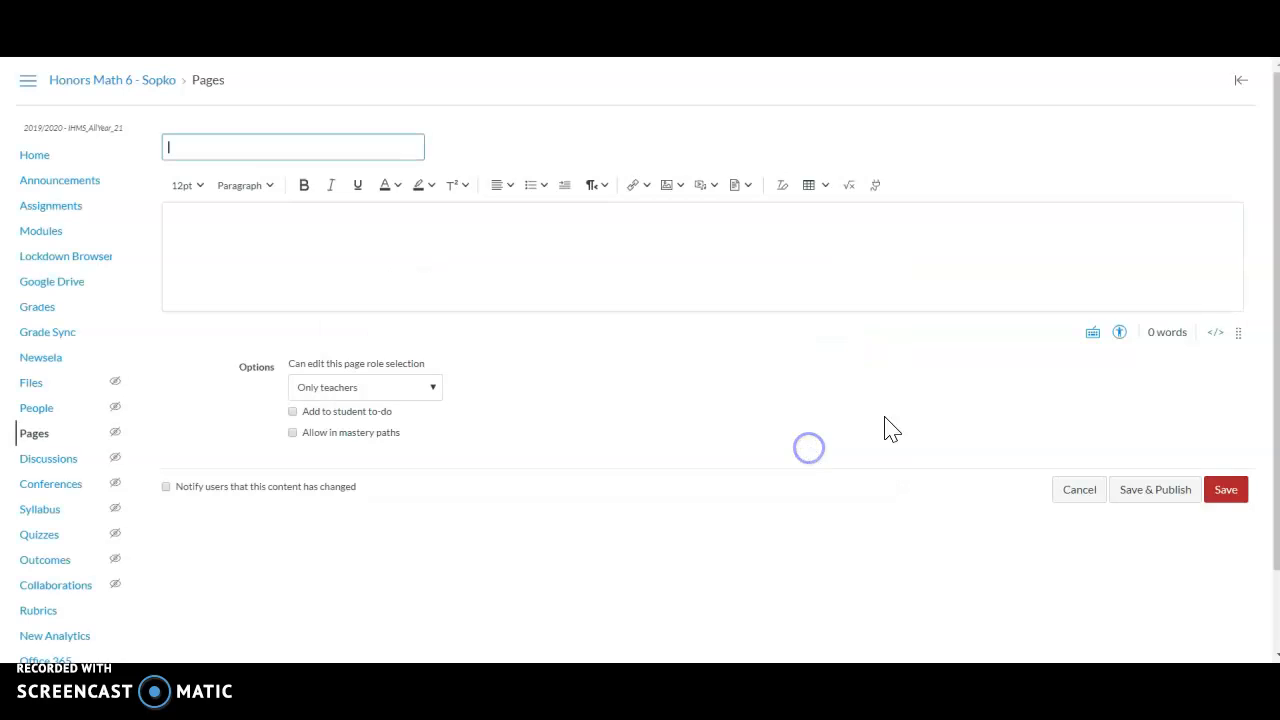
{"action": "left_click", "coordinate": [1216, 336]}
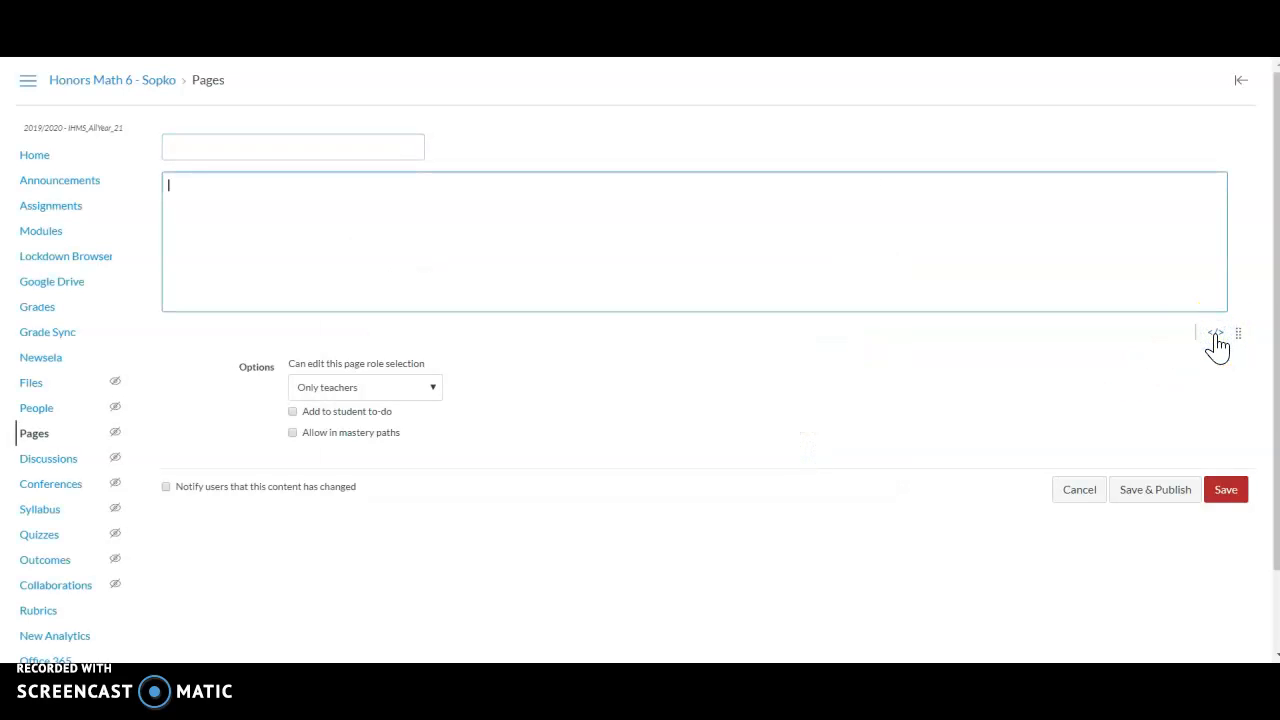
{"action": "key", "text": "ctrl+v"}
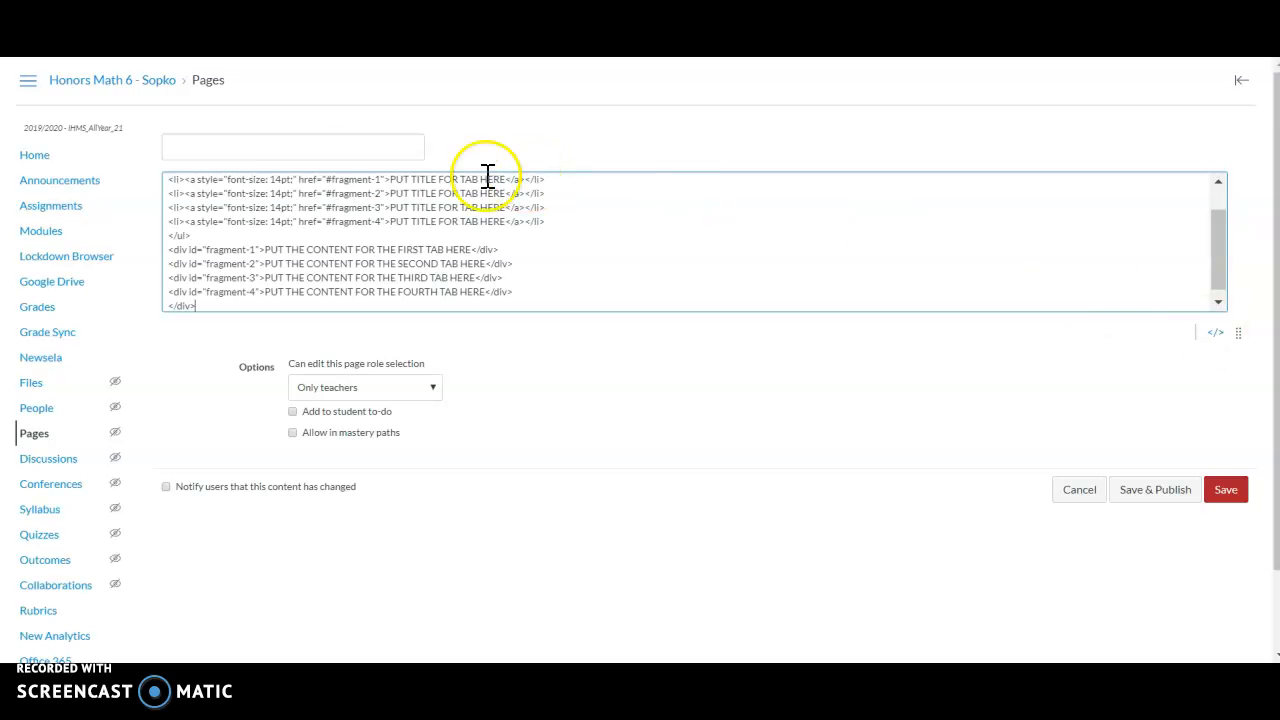
Title the new page "Dealing with Data Unit Guide"
{"action": "left_click", "coordinate": [316, 146]}
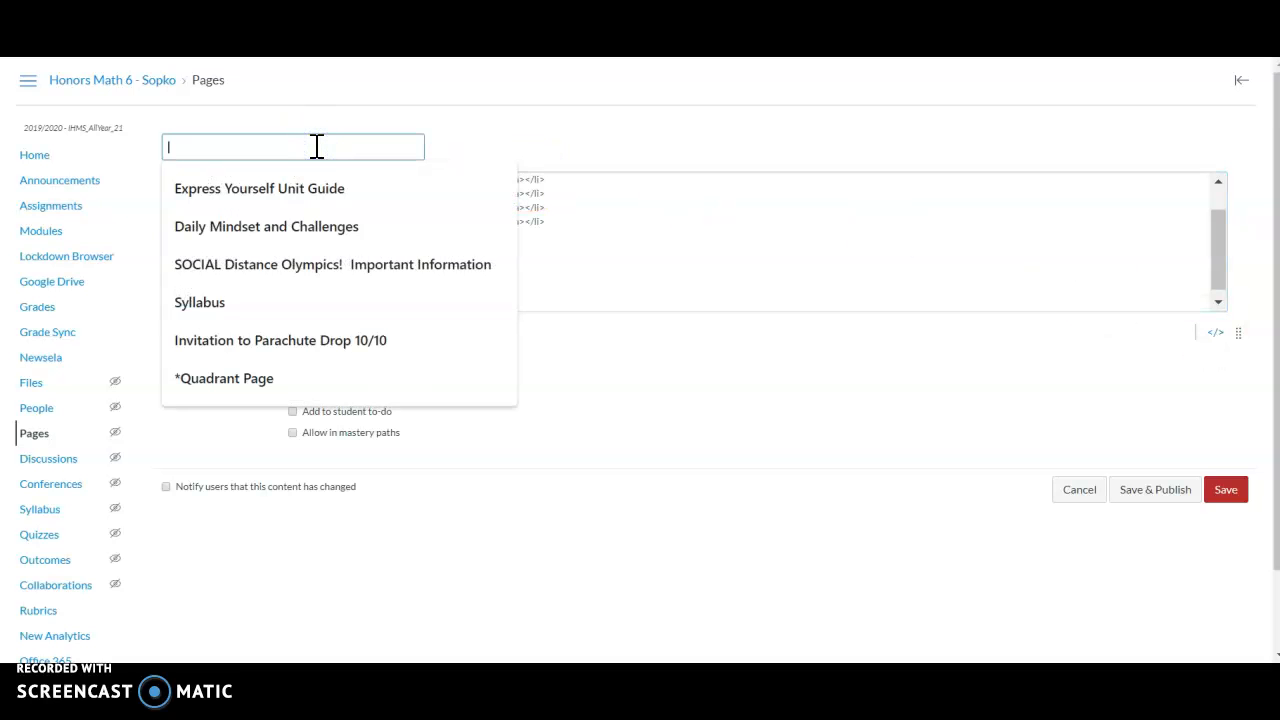
{"action": "type", "text": "Dealing wi"}
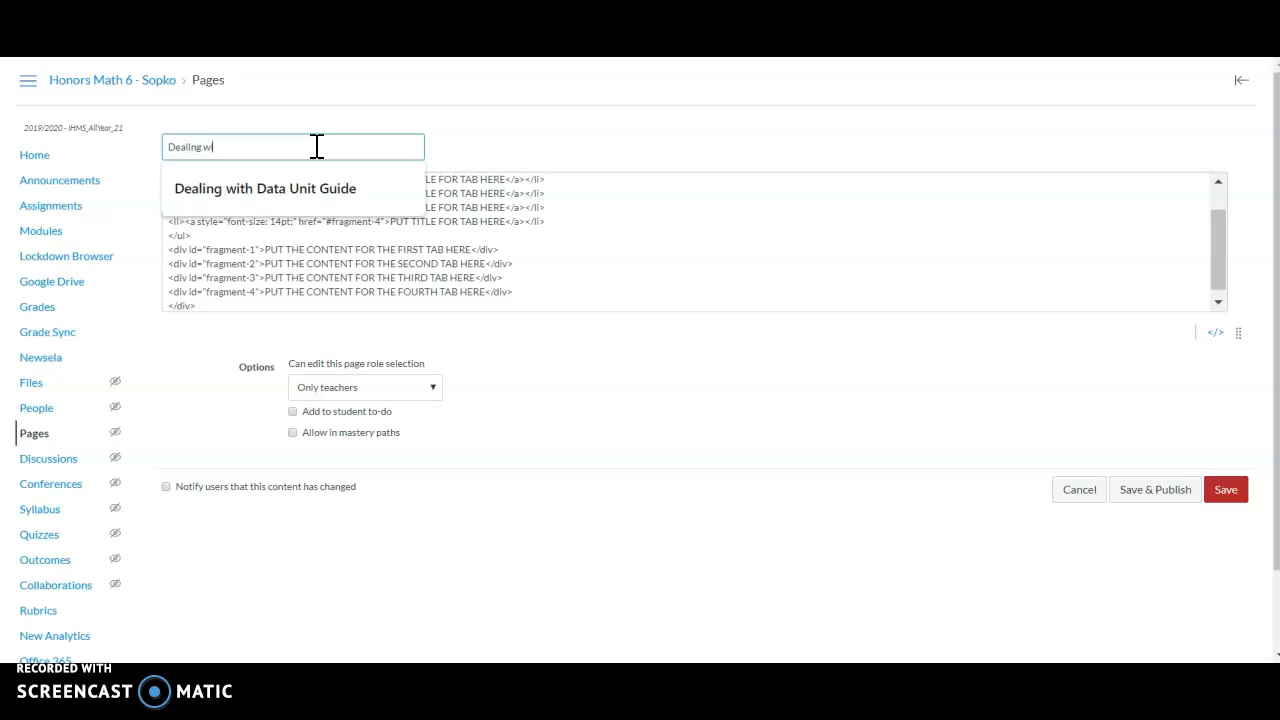
{"action": "type", "text": "ht"}
{"action": "key", "text": "BackSpace"}
{"action": "type", "text": "th"}
{"action": "key", "text": "Down"}
{"action": "key", "text": "Return"}
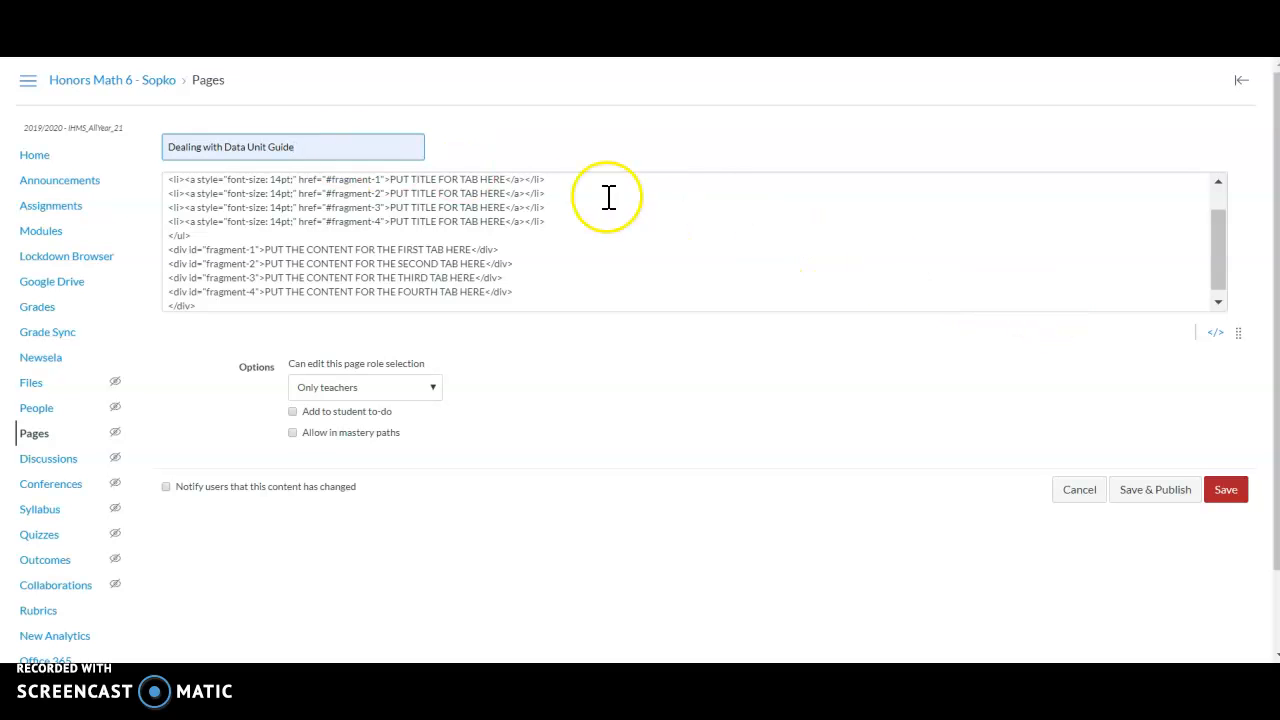
Replace the fragment-1 title placeholder with "Measures of Central Tendency" and the fragment-2 one with "Frequency Dispalys: Dot Plots"
{"action": "scroll", "coordinate": [594, 234], "scroll_direction": "up", "scroll_amount": 1}
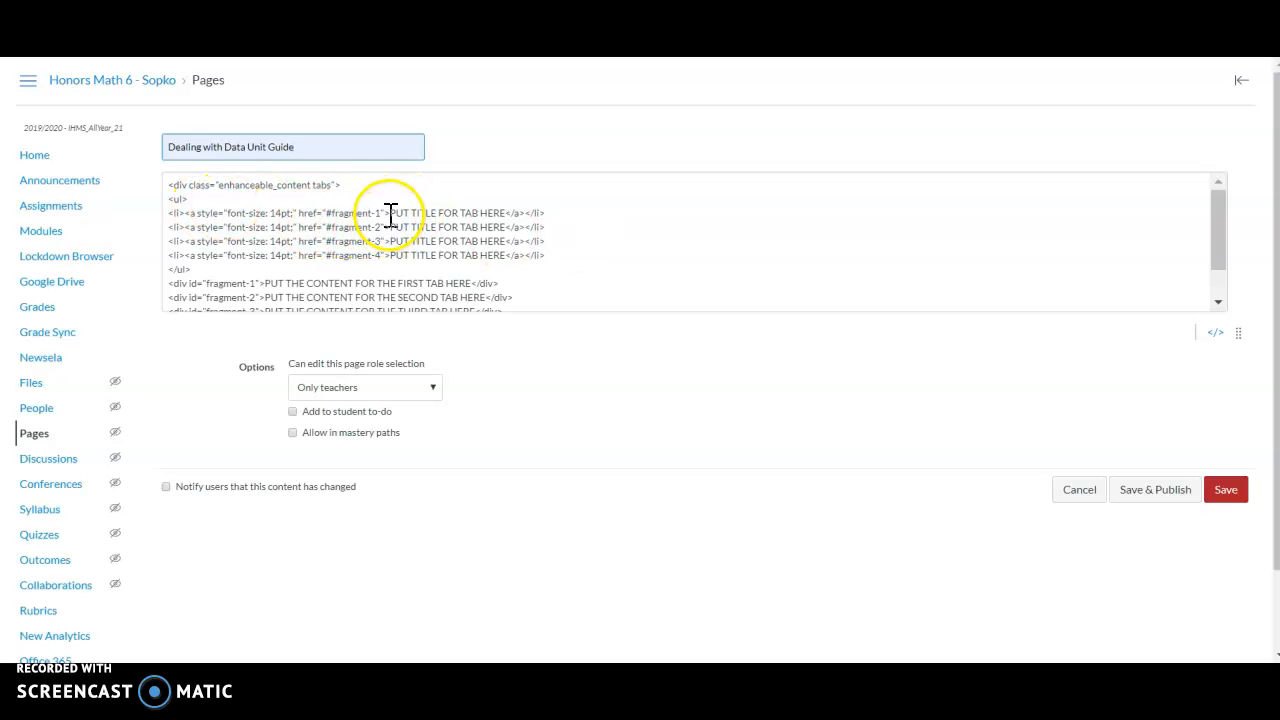
{"action": "left_click_drag", "start_coordinate": [392, 213], "coordinate": [505, 213]}
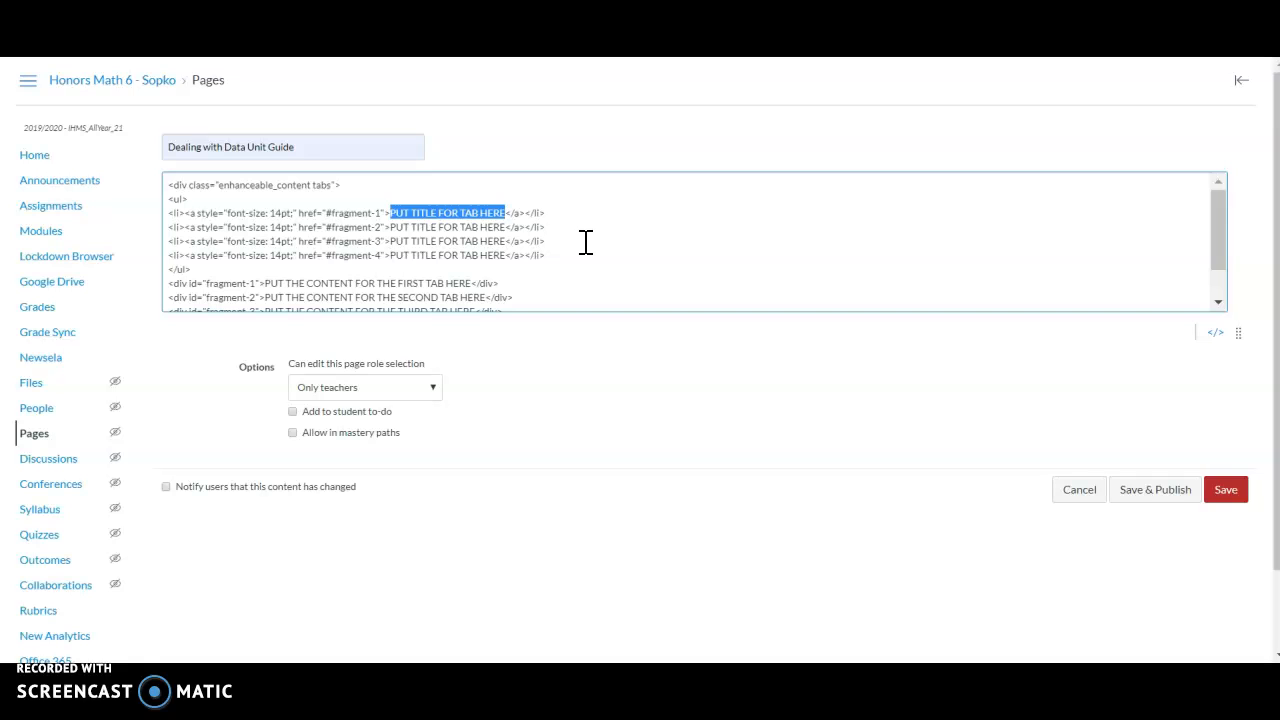
{"action": "type", "text": "Measures of Centr"}
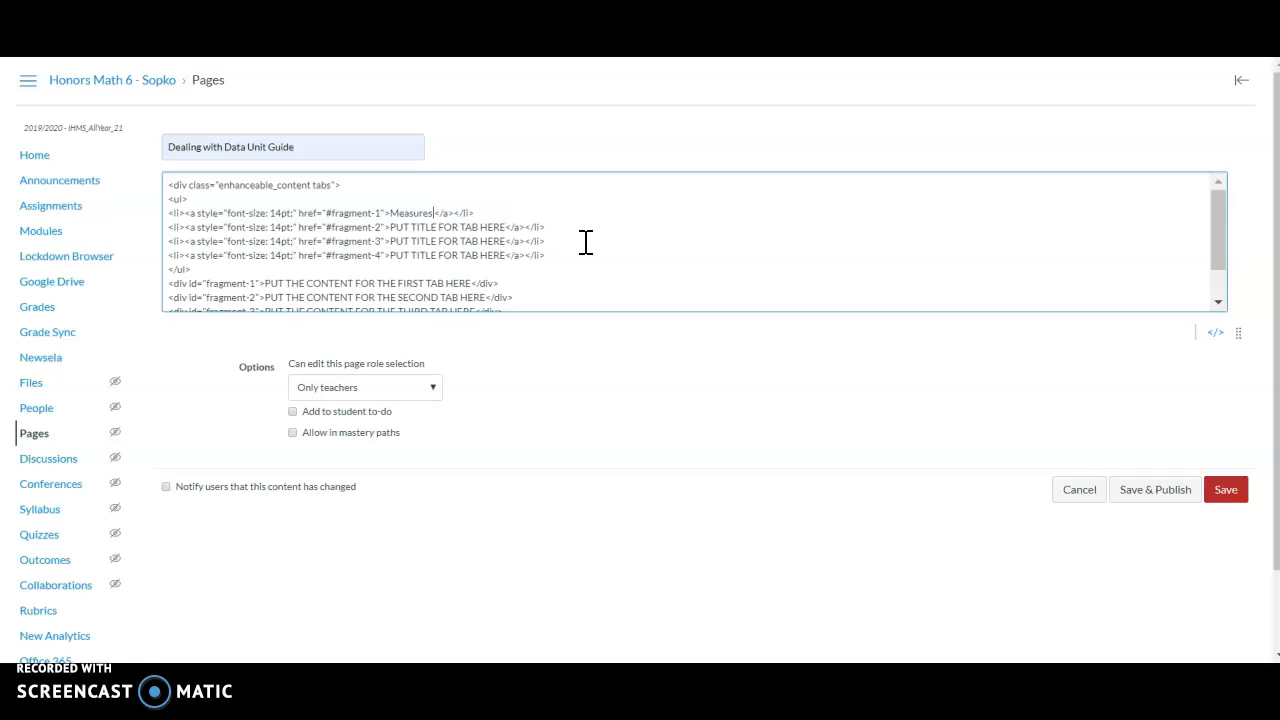
{"action": "type", "text": "al Tendency"}
{"action": "left_click_drag", "start_coordinate": [505, 227], "coordinate": [394, 227]}
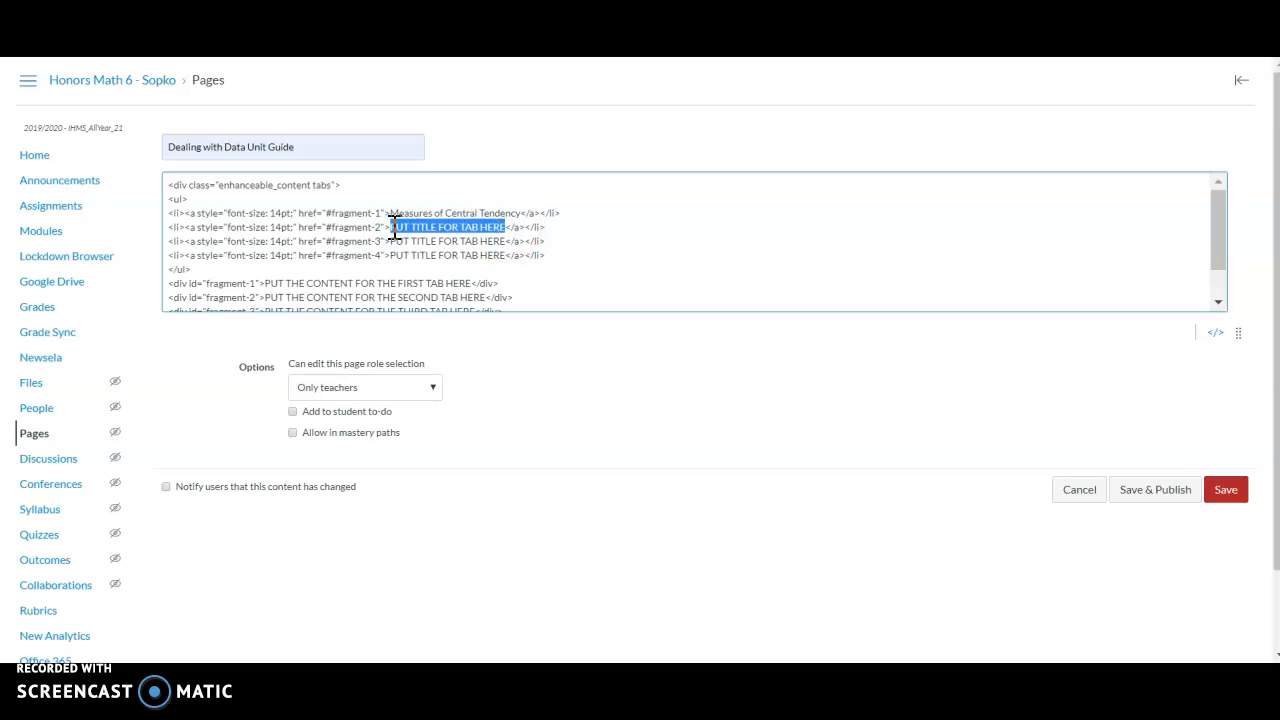
{"action": "type", "text": "Frequency Dispaly"}
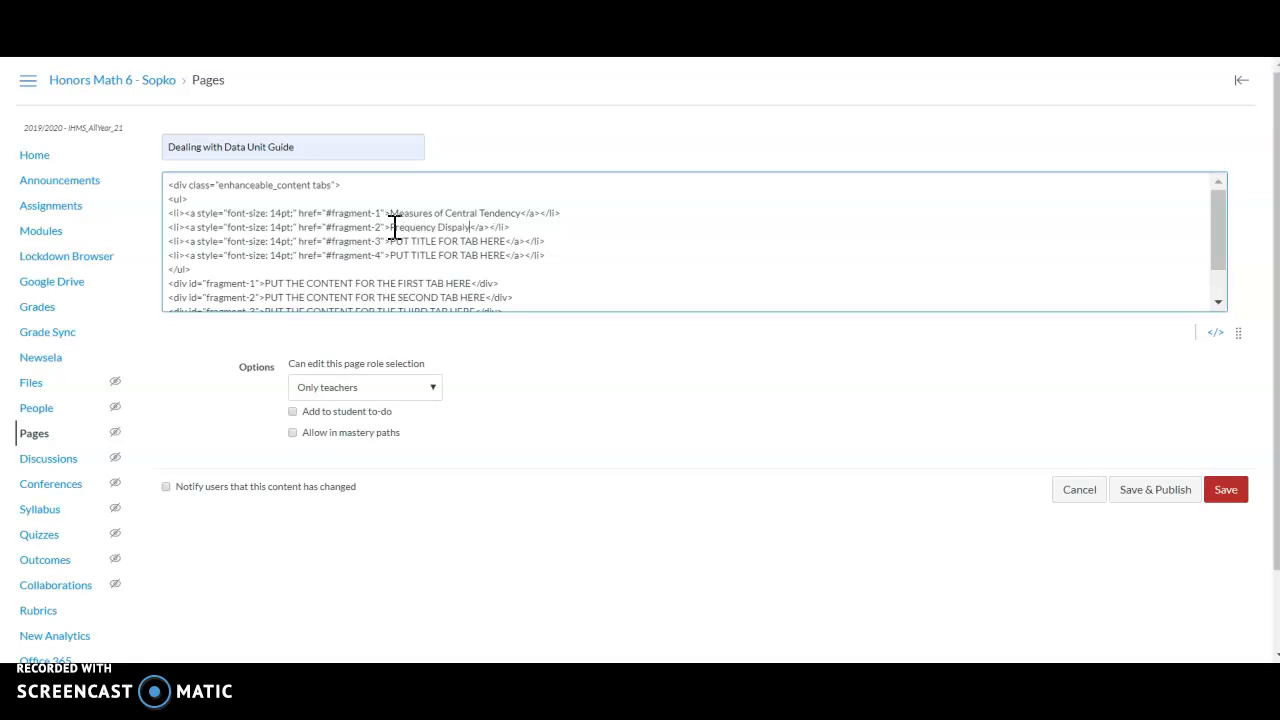
{"action": "type", "text": "s: Dot Plot"}
Copy the fragment-4 list item line and paste it three times on new lines below the original
{"action": "left_click_drag", "start_coordinate": [548, 255], "coordinate": [170, 254]}
{"action": "key", "text": "ctrl+c"}
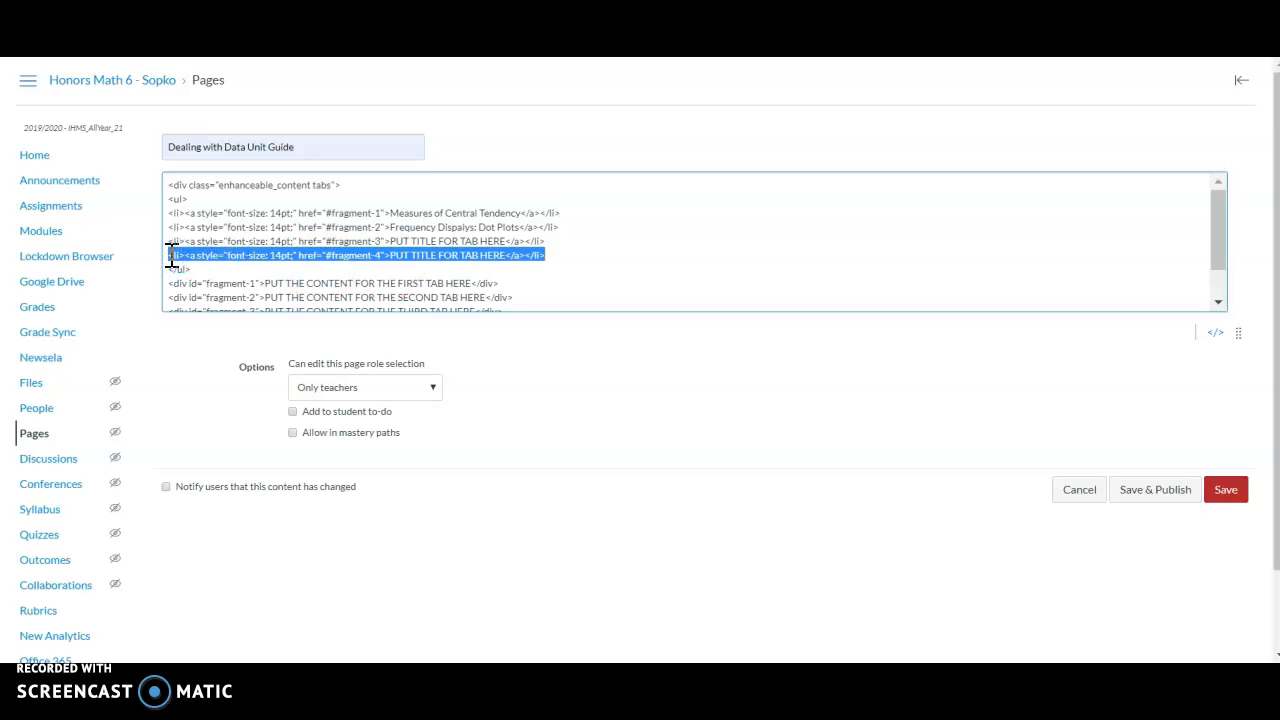
{"action": "key", "text": "Right"}
{"action": "key", "text": "Return"}
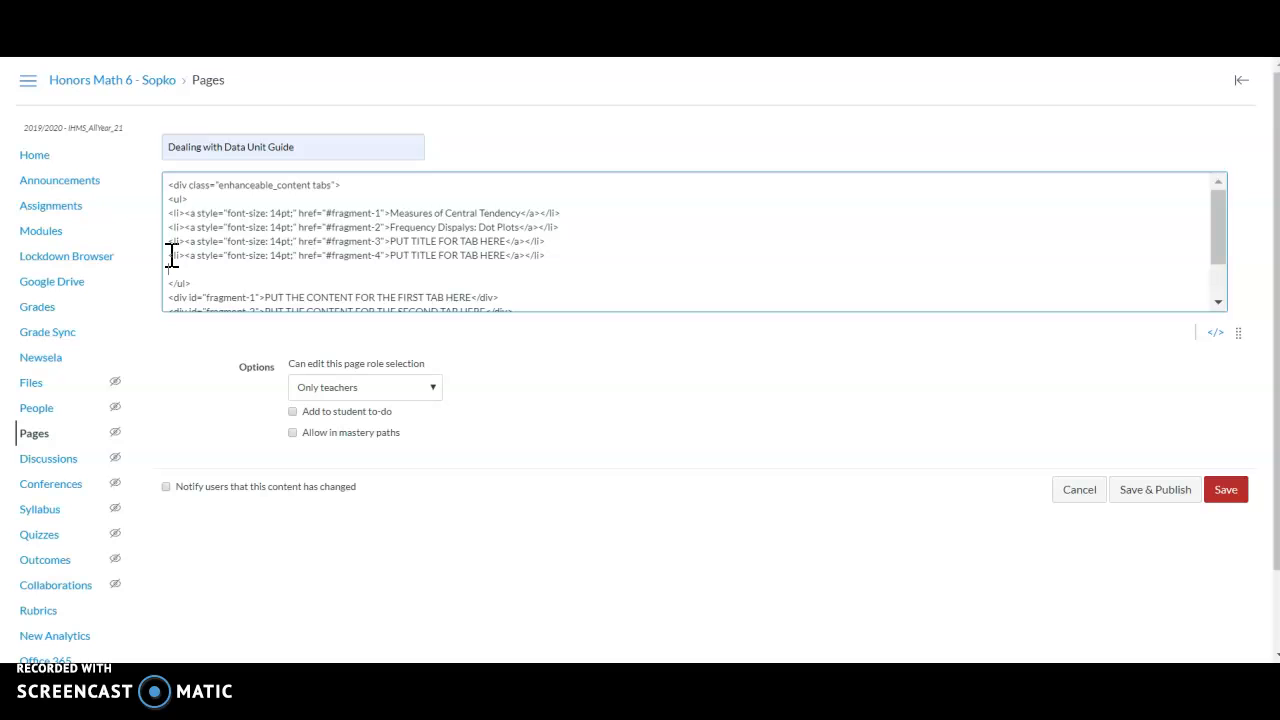
{"action": "key", "text": "ctrl+v"}
{"action": "key", "text": "Return"}
{"action": "key", "text": "ctrl+v"}
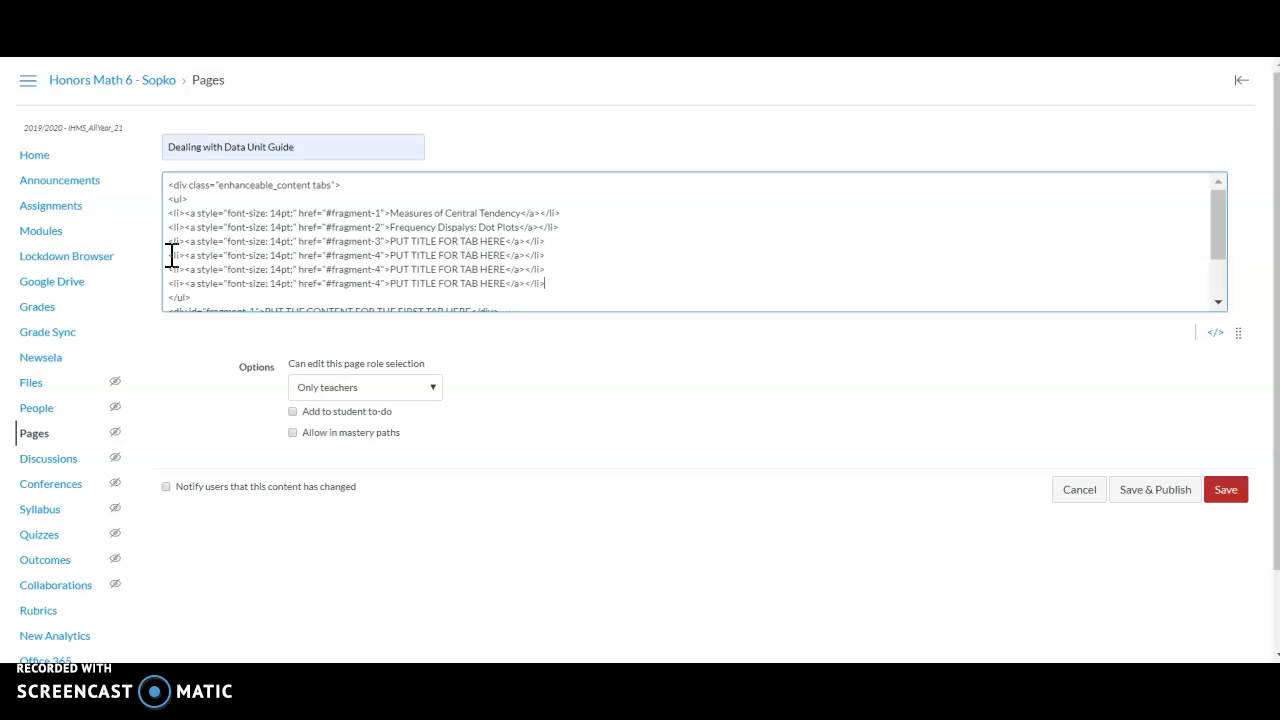
{"action": "key", "text": "Return"}
{"action": "key", "text": "ctrl+v"}
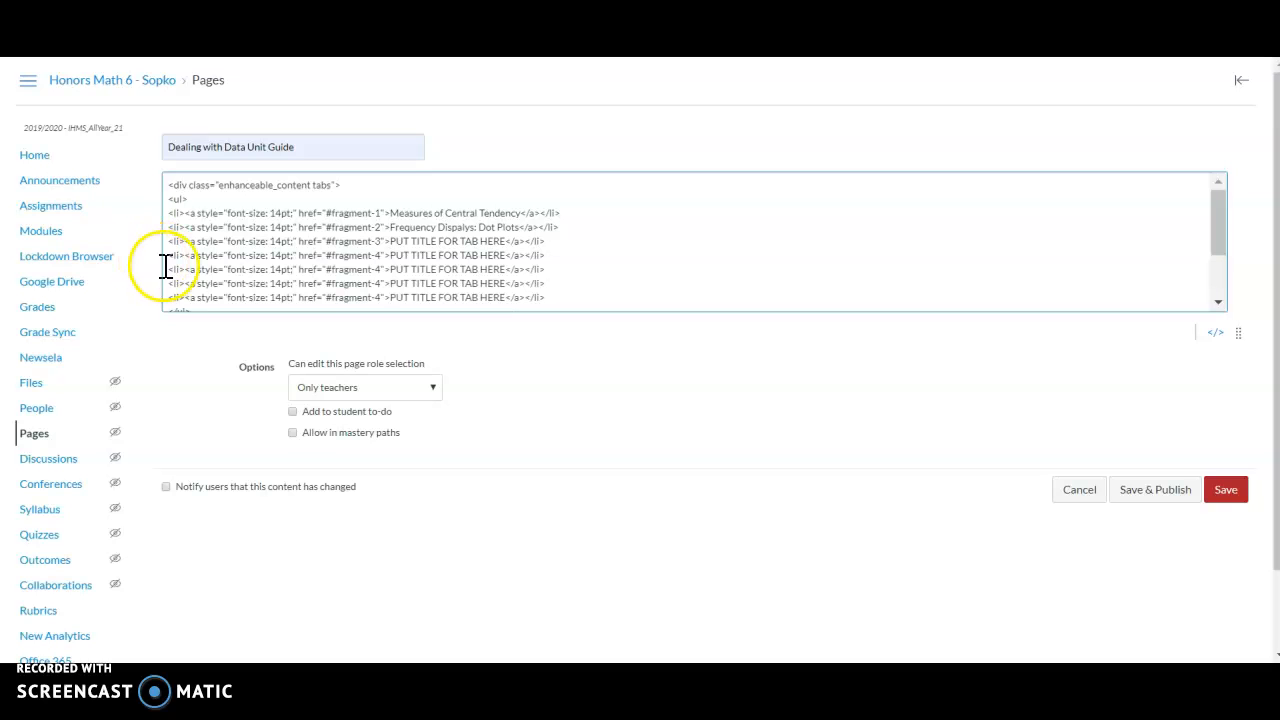
Renumber the three pasted list items' links as fragment-5, fragment-6 and fragment-7
{"action": "left_click", "coordinate": [378, 269]}
{"action": "key", "text": "BackSpace"}
{"action": "type", "text": "5"}
{"action": "key", "text": "BackSpace"}
{"action": "type", "text": "6"}
{"action": "key", "text": "Down"}
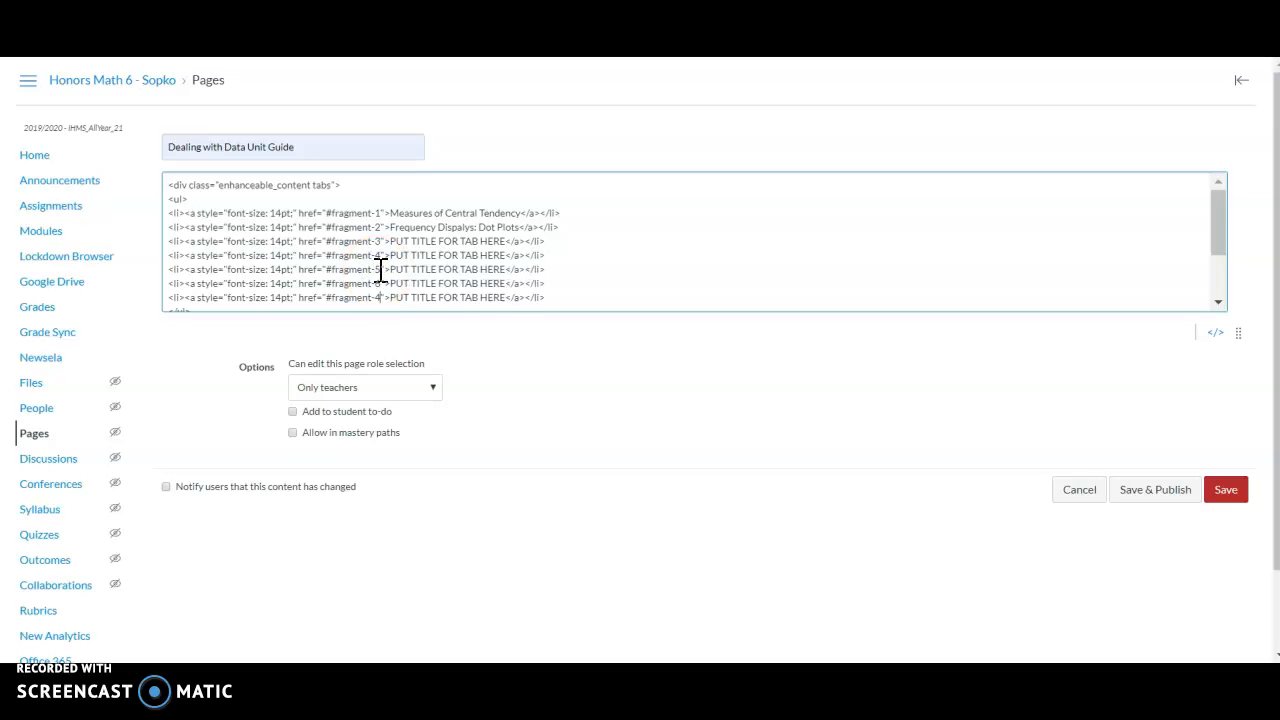
{"action": "key", "text": "BackSpace"}
{"action": "type", "text": "7"}
Paste another copy of the list item below fragment-7 and renumber its link as fragment-8
{"action": "left_click", "coordinate": [549, 297]}
{"action": "key", "text": "Return"}
{"action": "key", "text": "ctrl+v"}
{"action": "left_click_drag", "start_coordinate": [506, 304], "coordinate": [452, 302]}
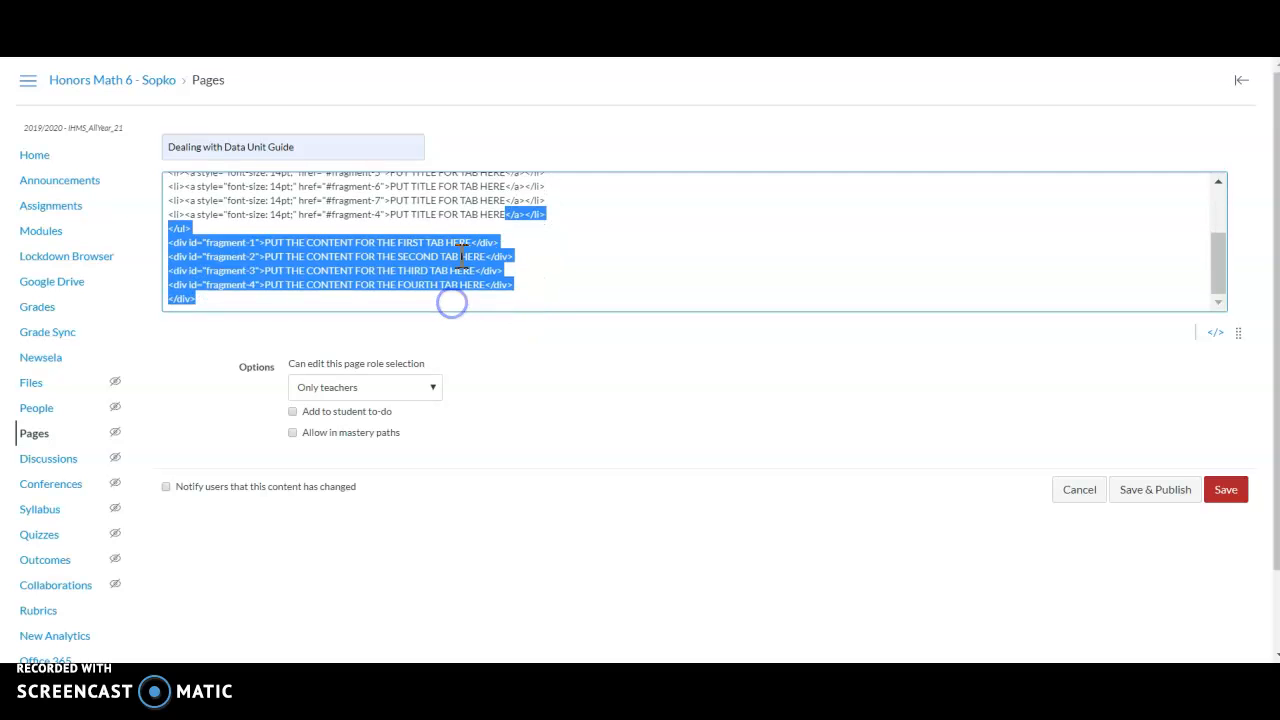
{"action": "left_click", "coordinate": [381, 214]}
{"action": "key", "text": "BackSpace"}
{"action": "type", "text": "8"}
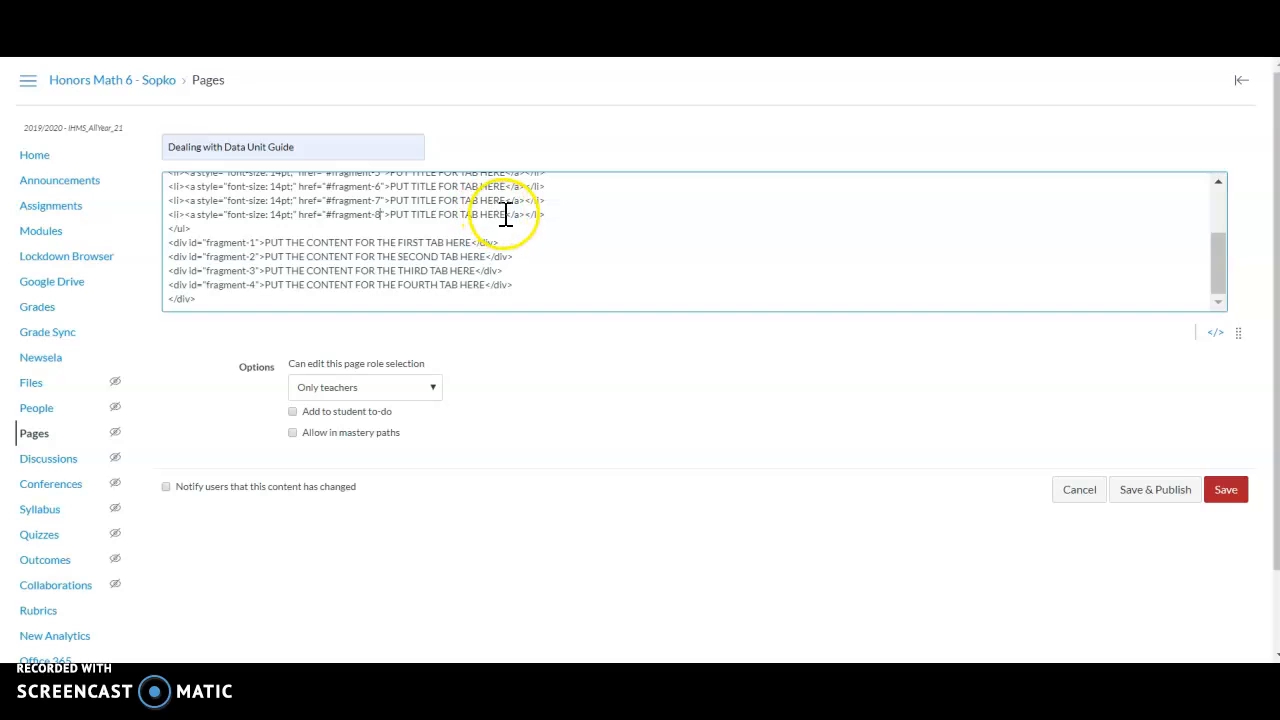
Replace the fragment-8 title placeholder with "Unit Review", and save and publish the page
{"action": "left_click_drag", "start_coordinate": [505, 214], "coordinate": [394, 217]}
{"action": "type", "text": "Un"}
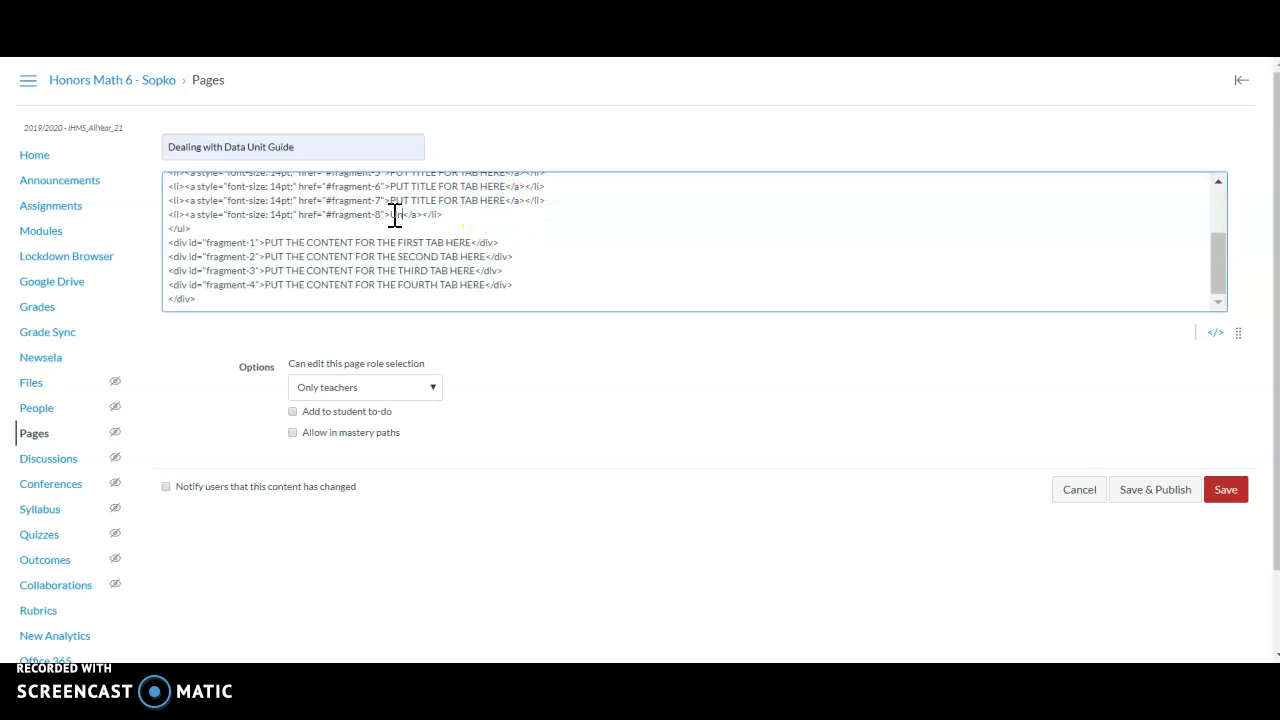
{"action": "type", "text": "it Review"}
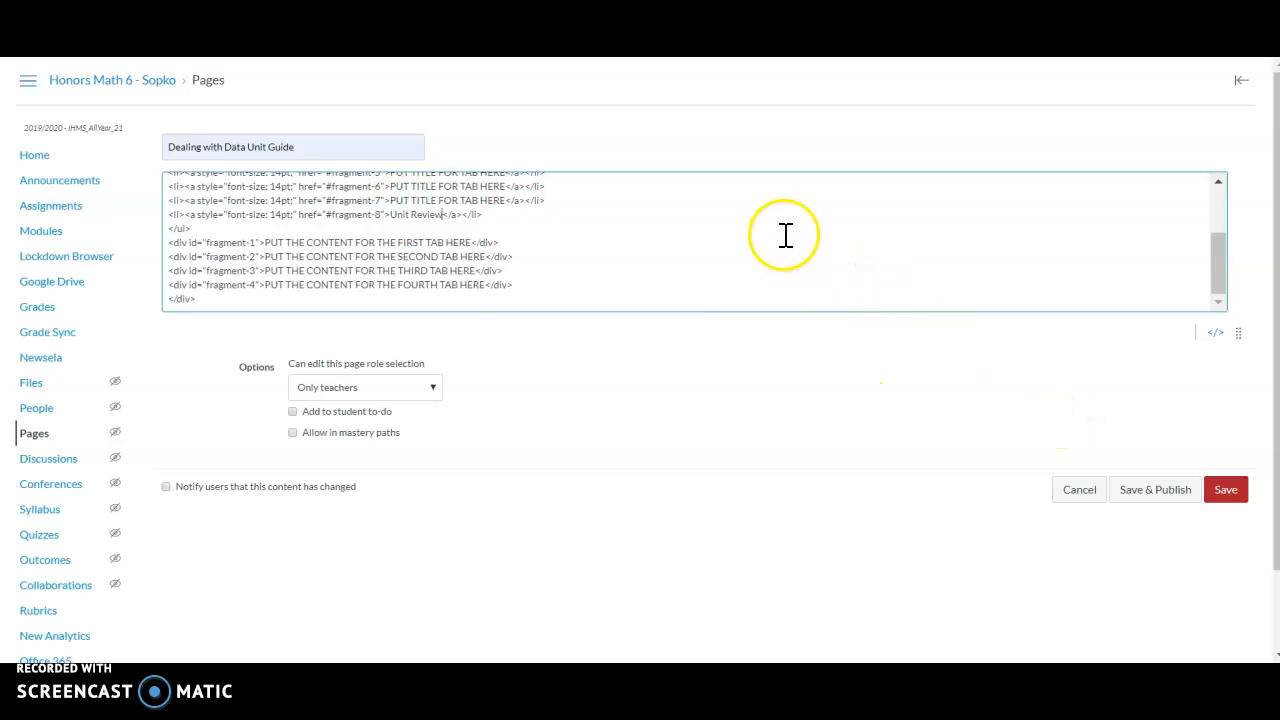
{"action": "scroll", "coordinate": [786, 235], "scroll_direction": "up", "scroll_amount": 3}
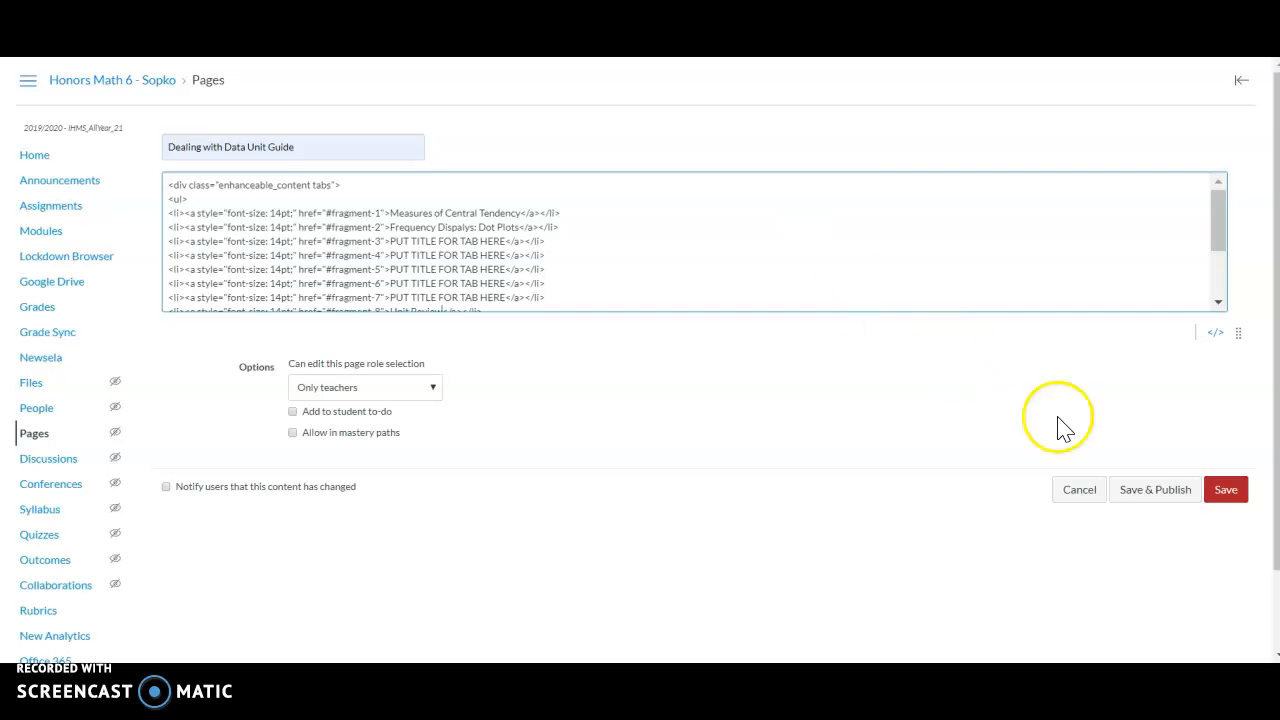
{"action": "left_click", "coordinate": [1147, 500]}
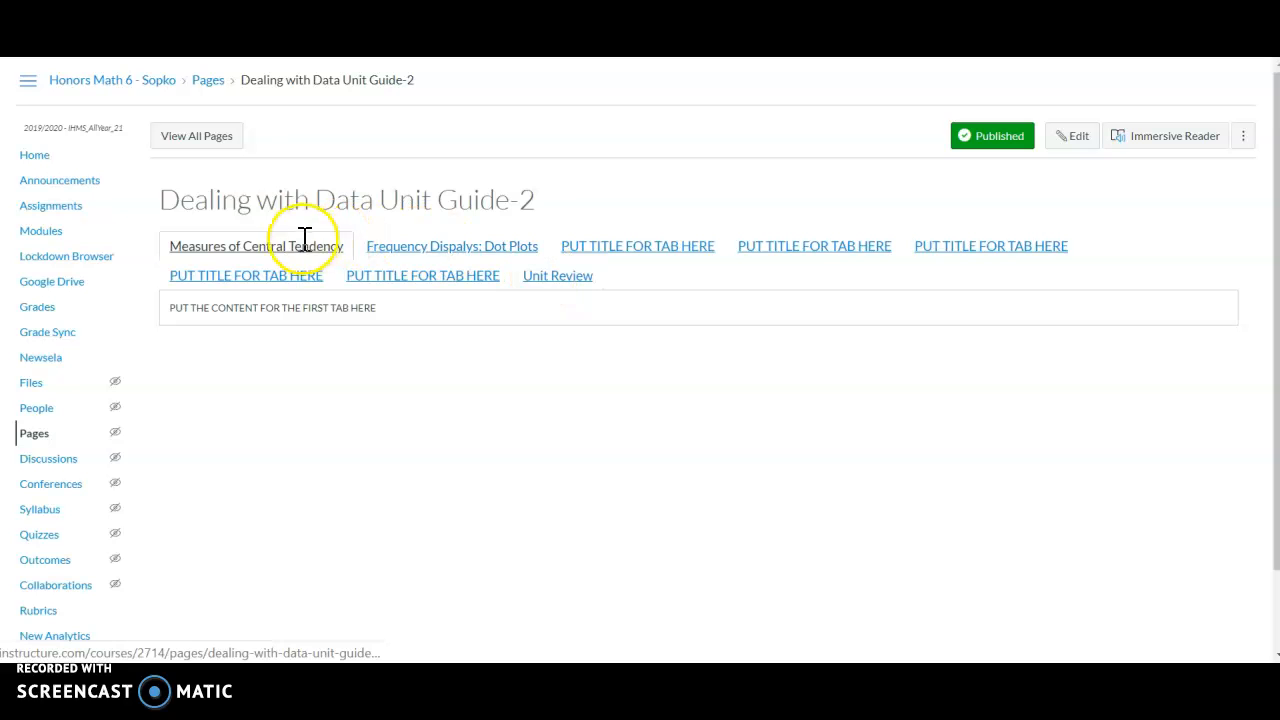
Check the content of the Frequency Dispalys: Dot Plots and Measures of Central Tendency tabs on the published page
{"action": "left_click", "coordinate": [415, 249]}
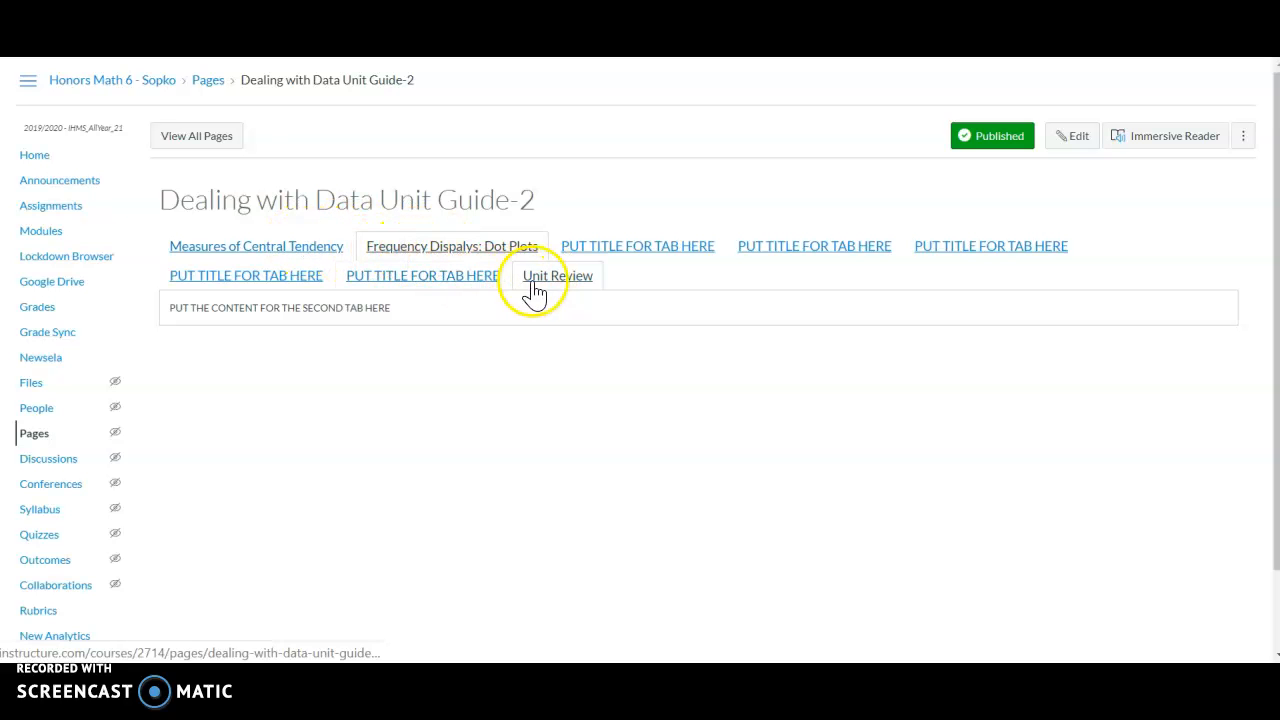
{"action": "left_click", "coordinate": [268, 250]}
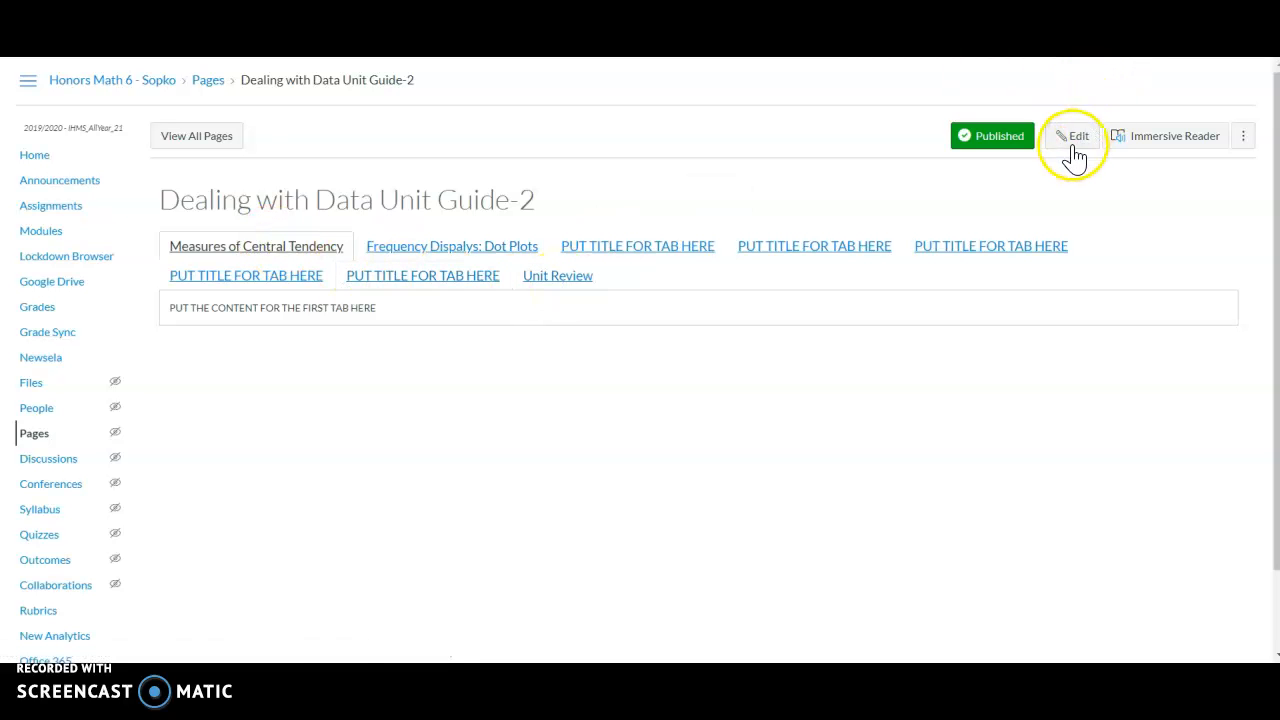
Open the unit guide for editing, and copy the entire HTML code of the Measures of Central Tendency Quadrants page
{"action": "left_click", "coordinate": [1071, 152]}
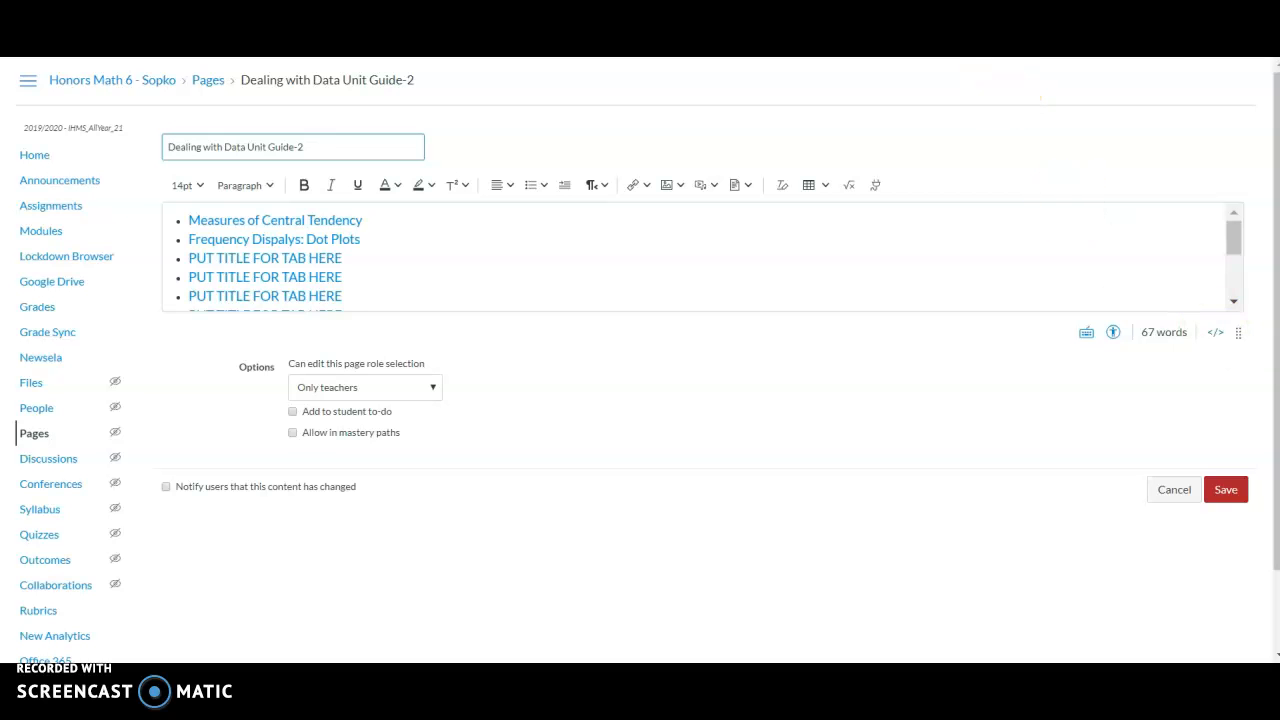
{"action": "key", "text": "ctrl+Tab"}
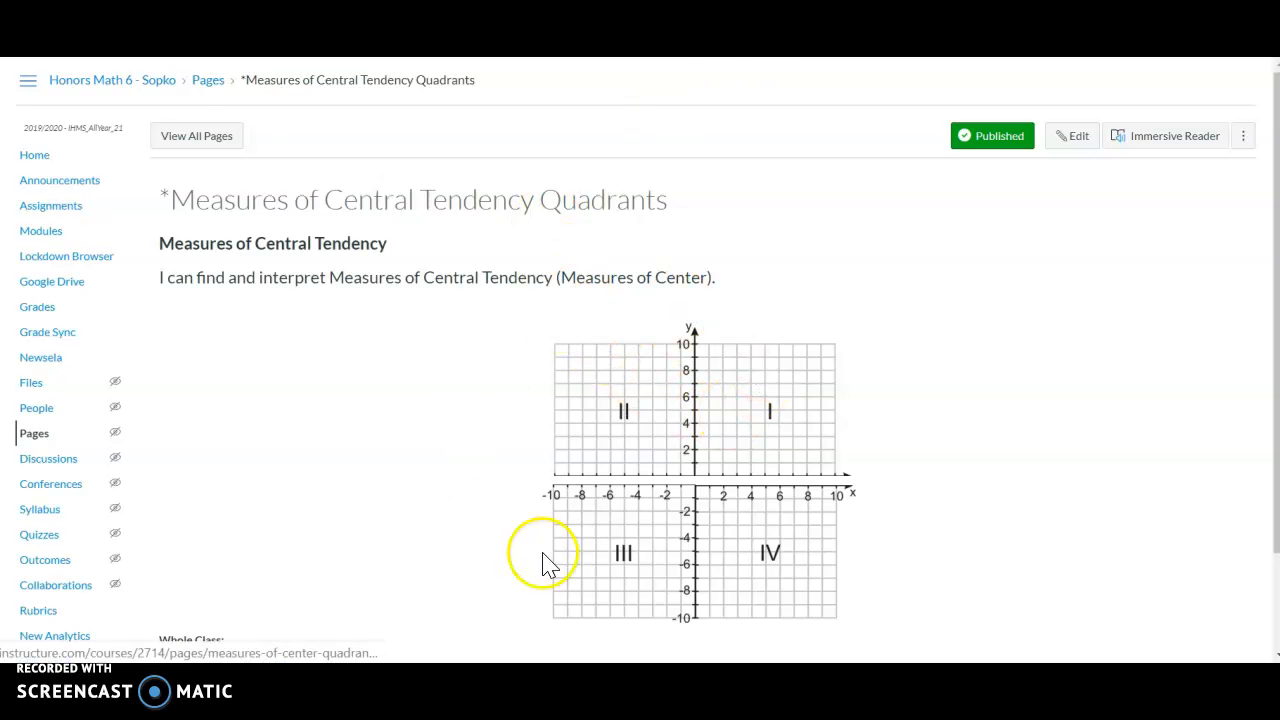
{"action": "scroll", "coordinate": [1000, 403], "scroll_direction": "down", "scroll_amount": 2}
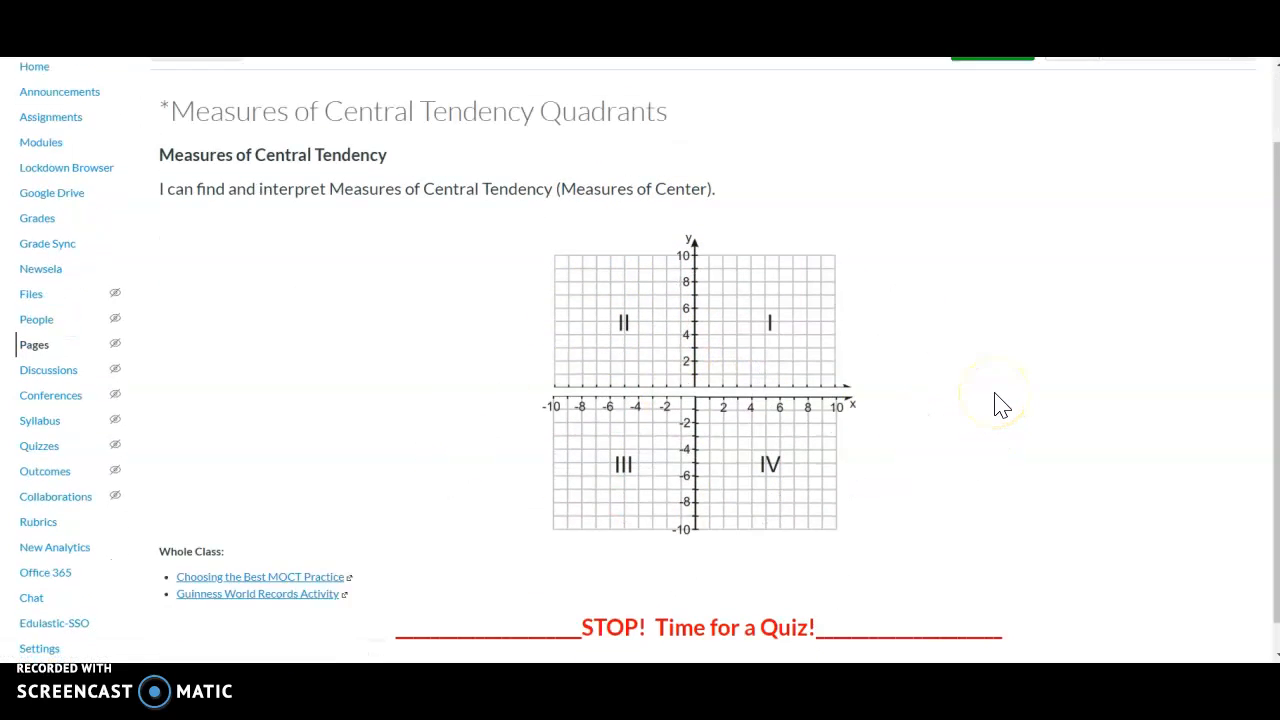
{"action": "scroll", "coordinate": [1002, 405], "scroll_direction": "up", "scroll_amount": 2}
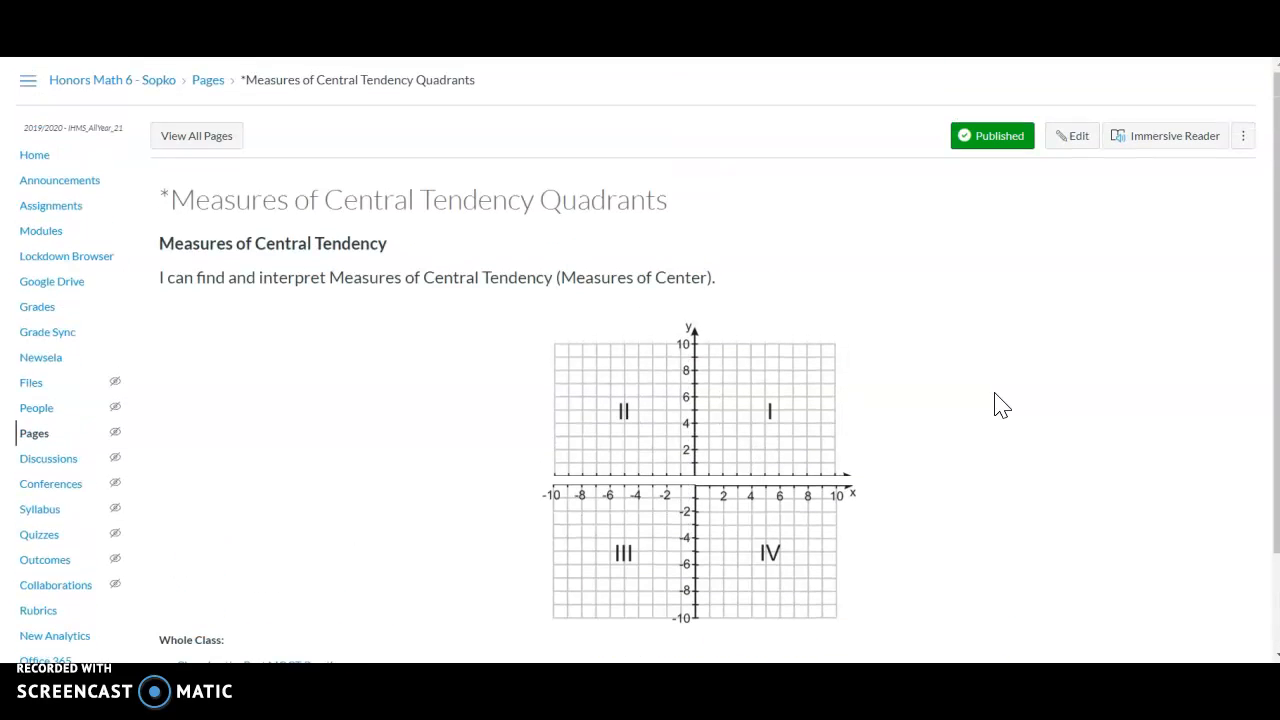
{"action": "left_click", "coordinate": [1068, 142]}
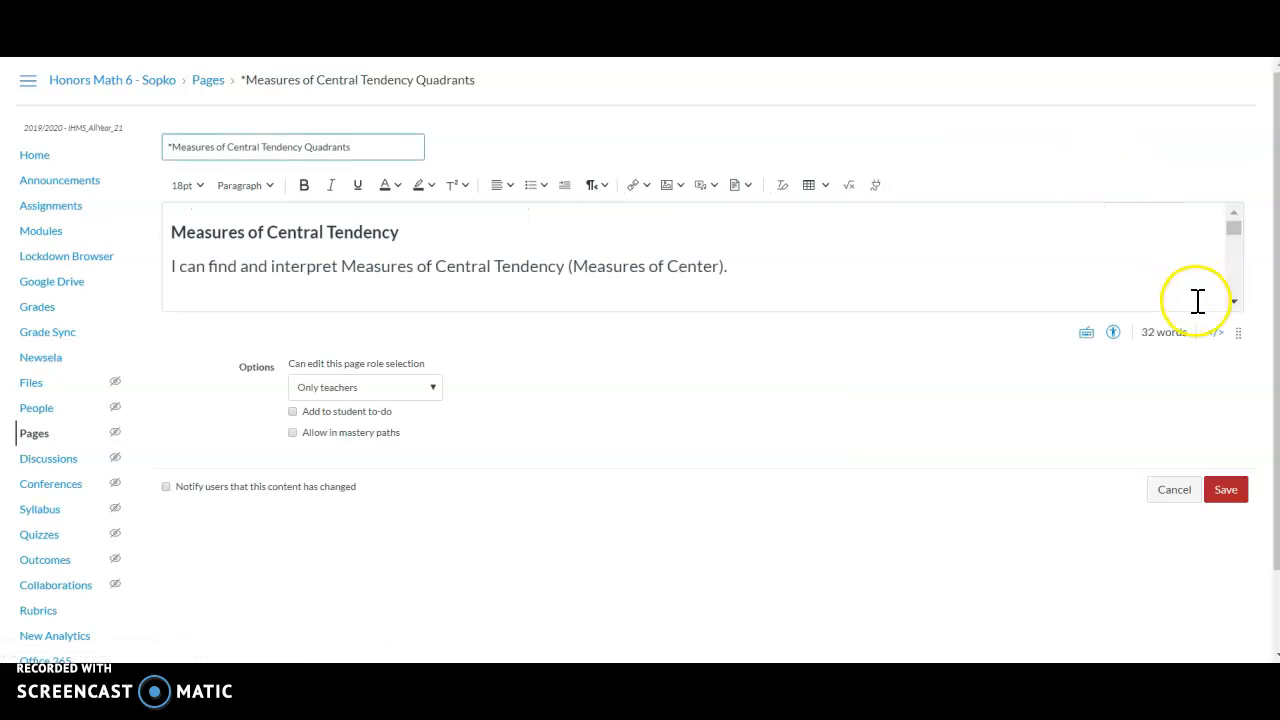
{"action": "left_click", "coordinate": [1215, 335]}
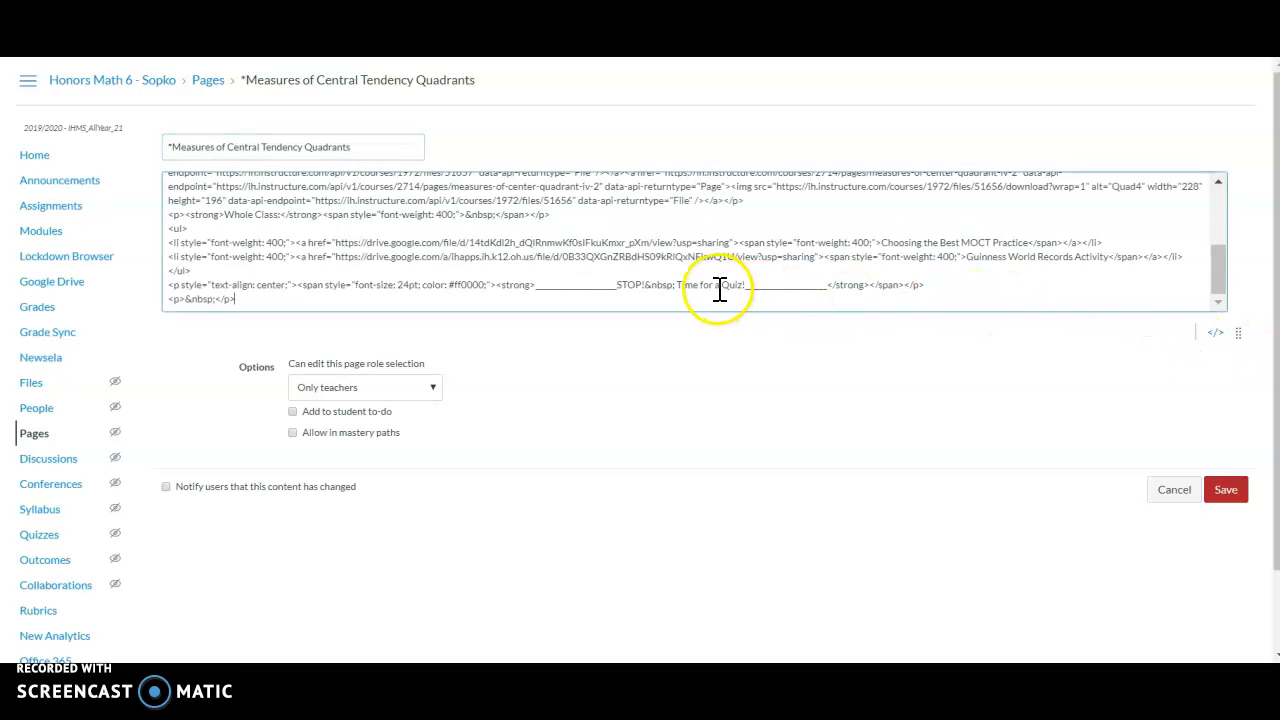
{"action": "key", "text": "ctrl+a"}
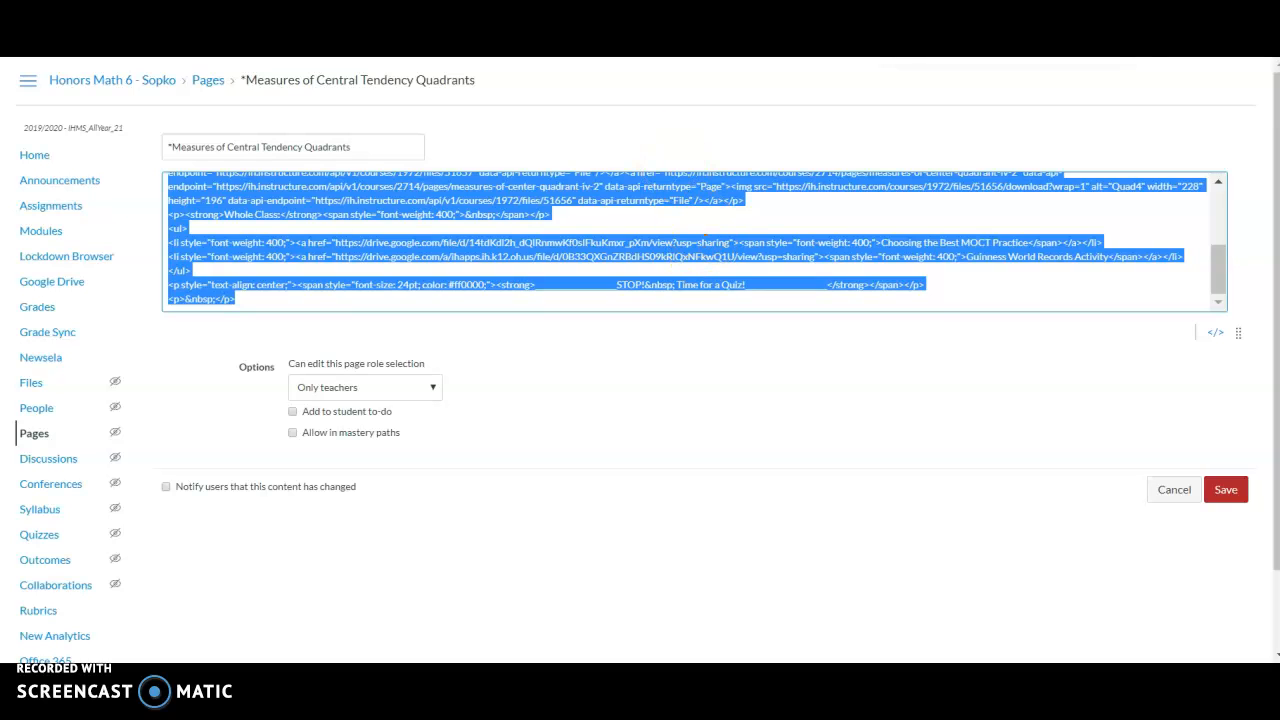
In the unit guide's HTML, replace the fragment-1 content placeholder with the copied Measures of Central Tendency Quadrants code
{"action": "key", "text": "ctrl+Tab"}
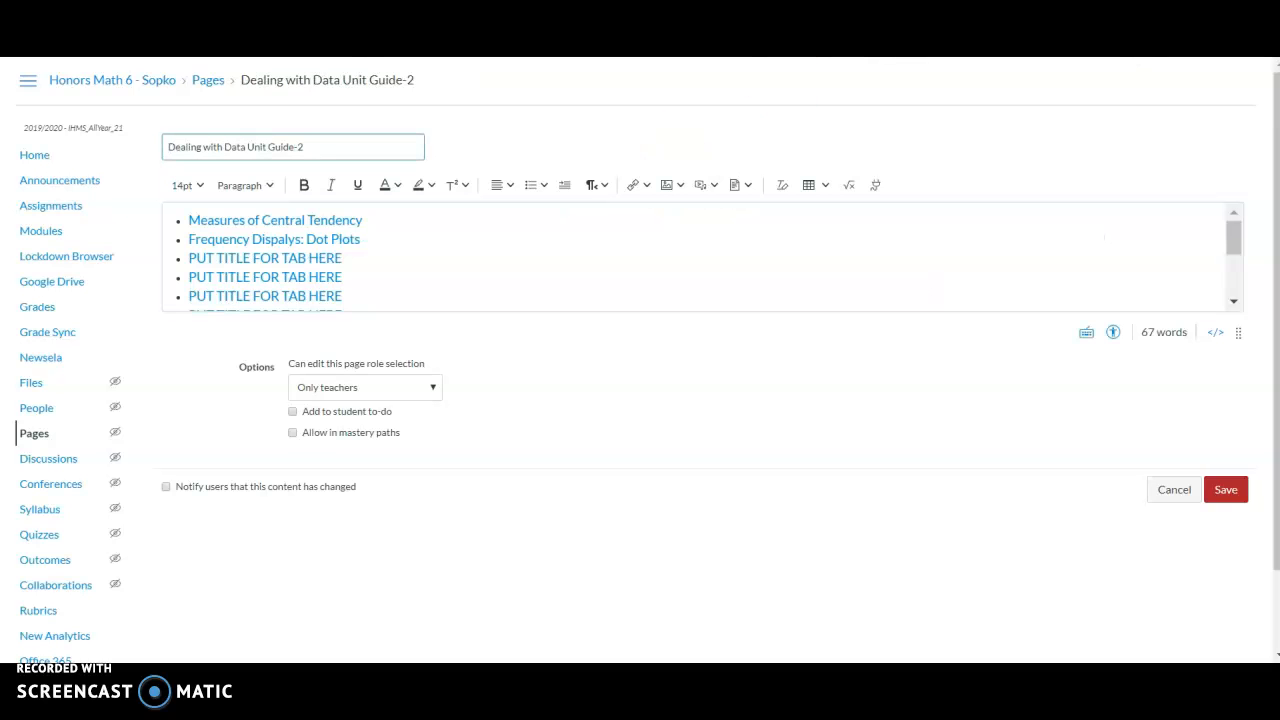
{"action": "left_click", "coordinate": [1215, 334]}
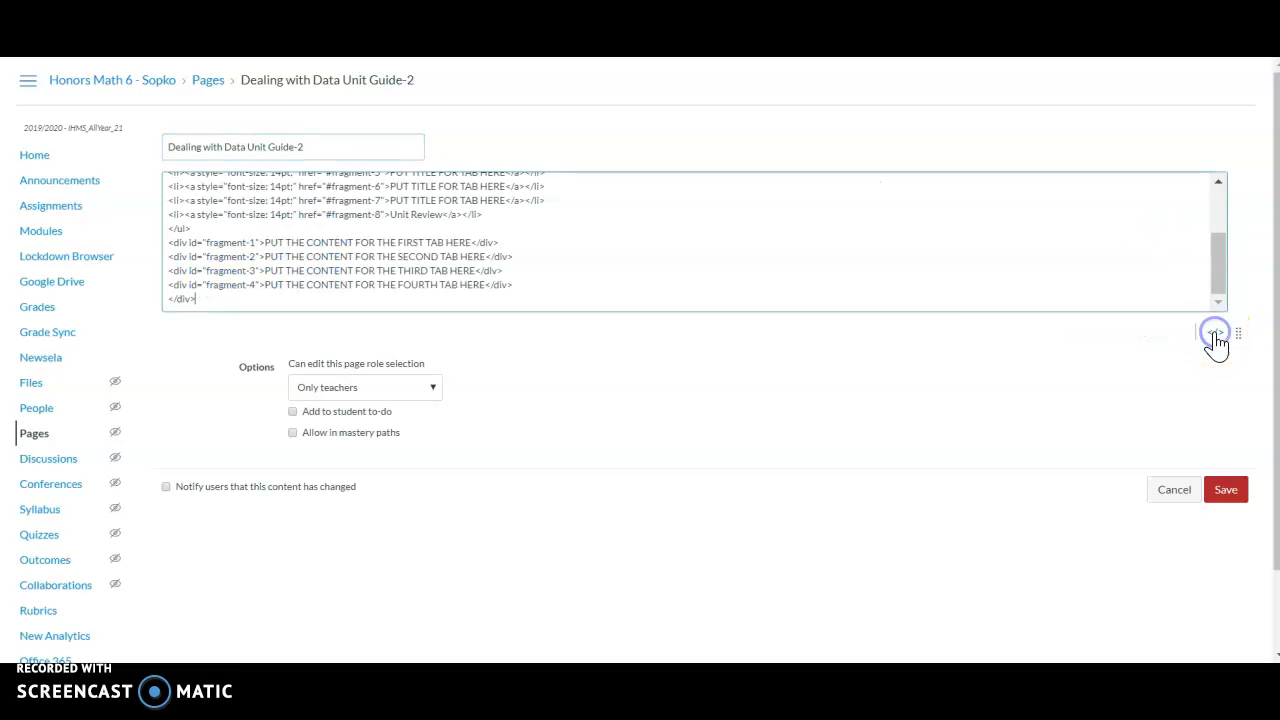
{"action": "scroll", "coordinate": [705, 223], "scroll_direction": "up", "scroll_amount": 3}
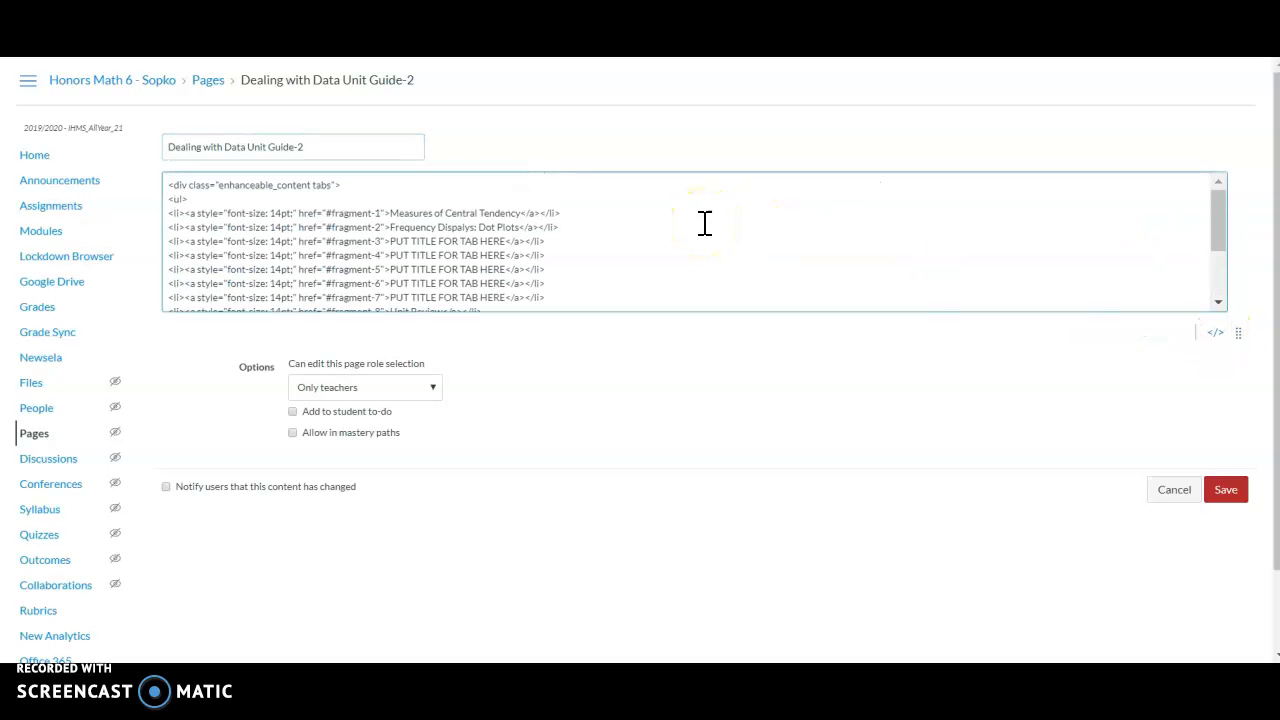
{"action": "scroll", "coordinate": [457, 263], "scroll_direction": "down", "scroll_amount": 5}
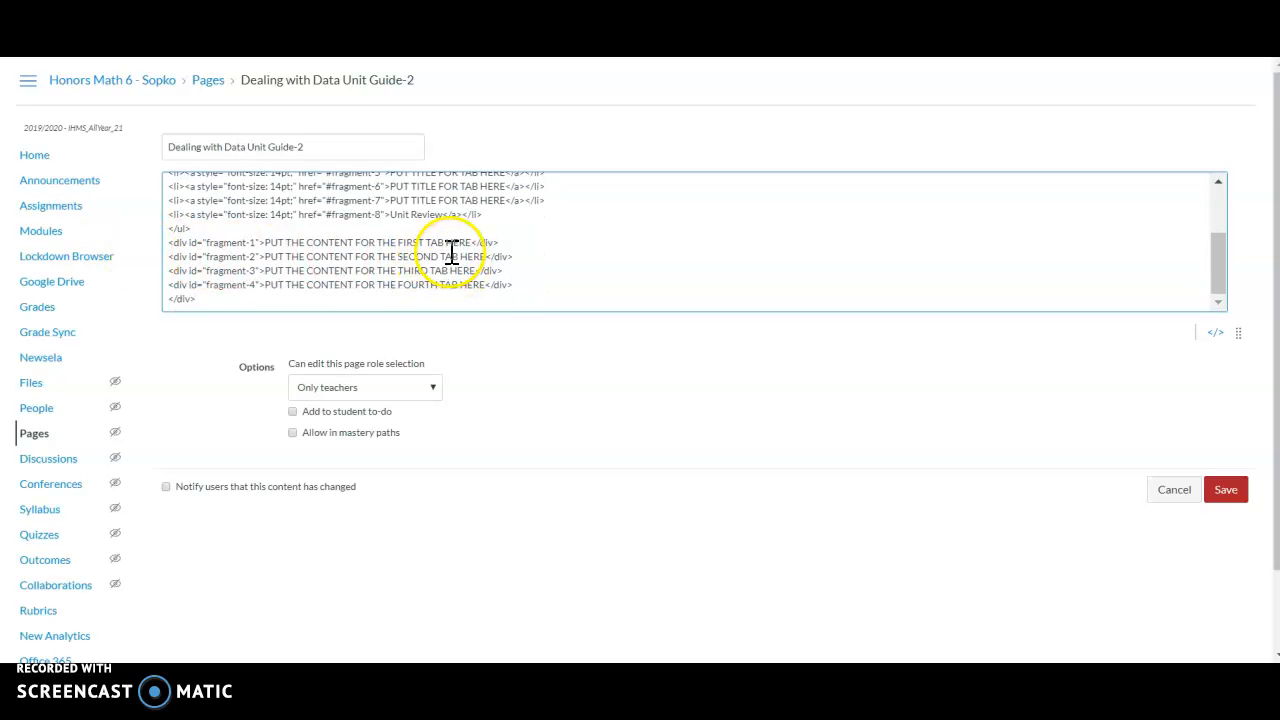
{"action": "left_click_drag", "start_coordinate": [471, 242], "coordinate": [269, 243]}
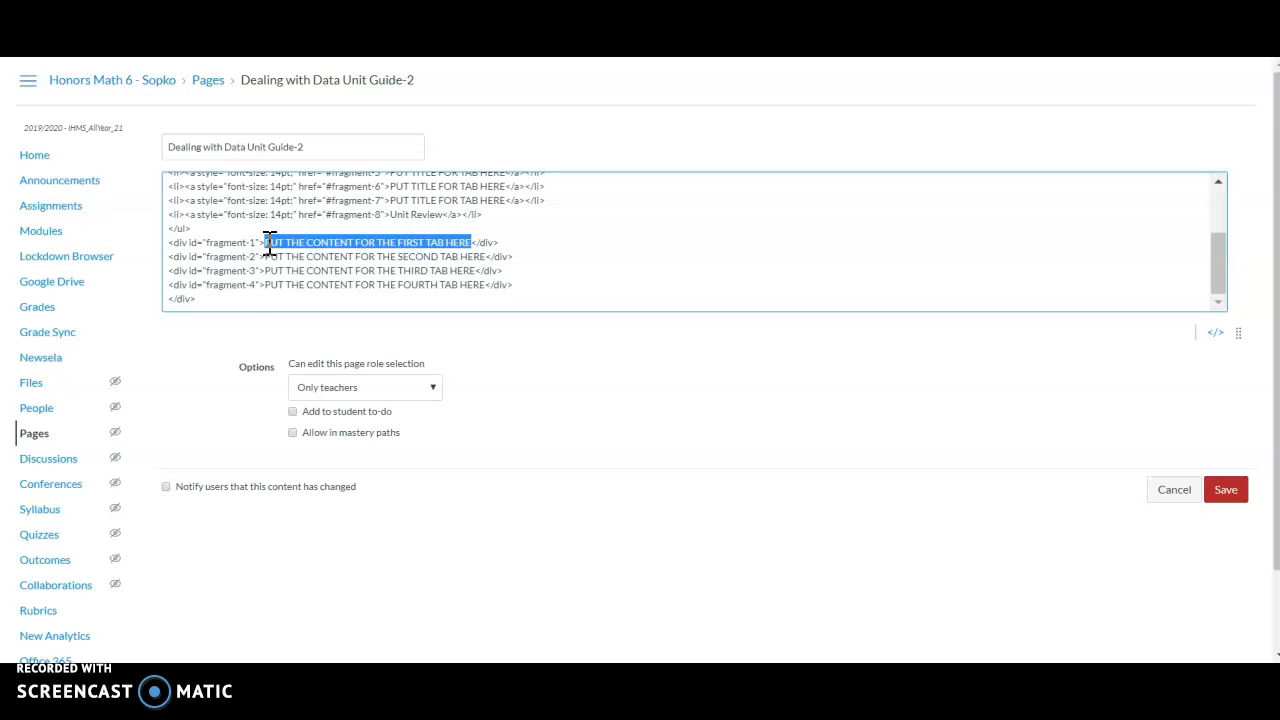
{"action": "key", "text": "ctrl+v"}
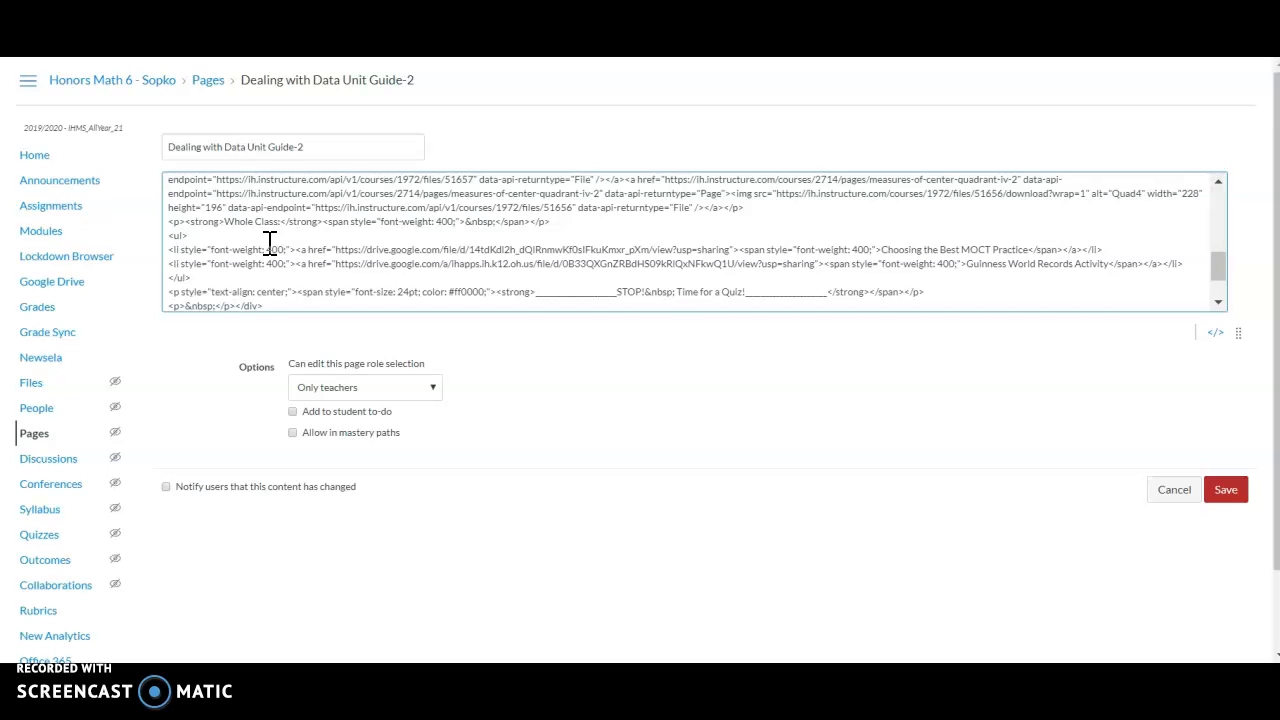
Copy the fragment-4 content div and paste four copies of it on new lines below the original
{"action": "scroll", "coordinate": [638, 293], "scroll_direction": "down", "scroll_amount": 2}
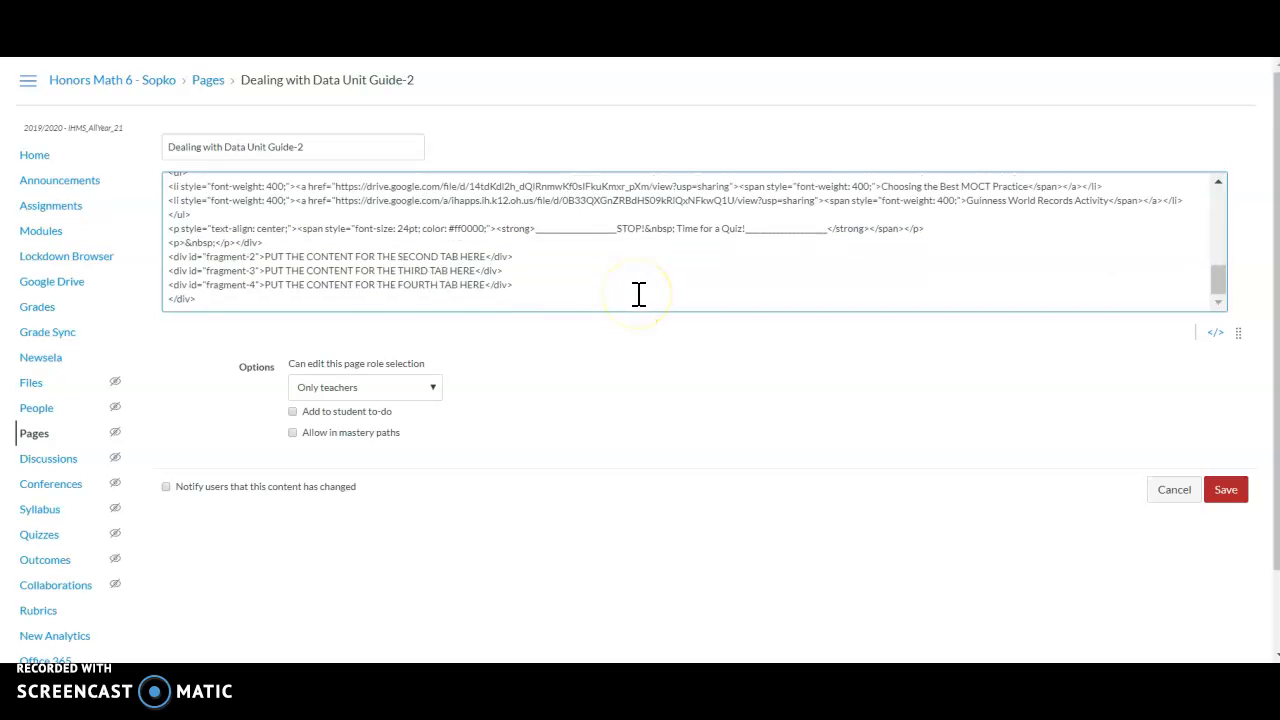
{"action": "left_click_drag", "start_coordinate": [514, 286], "coordinate": [166, 286]}
{"action": "key", "text": "ctrl+c"}
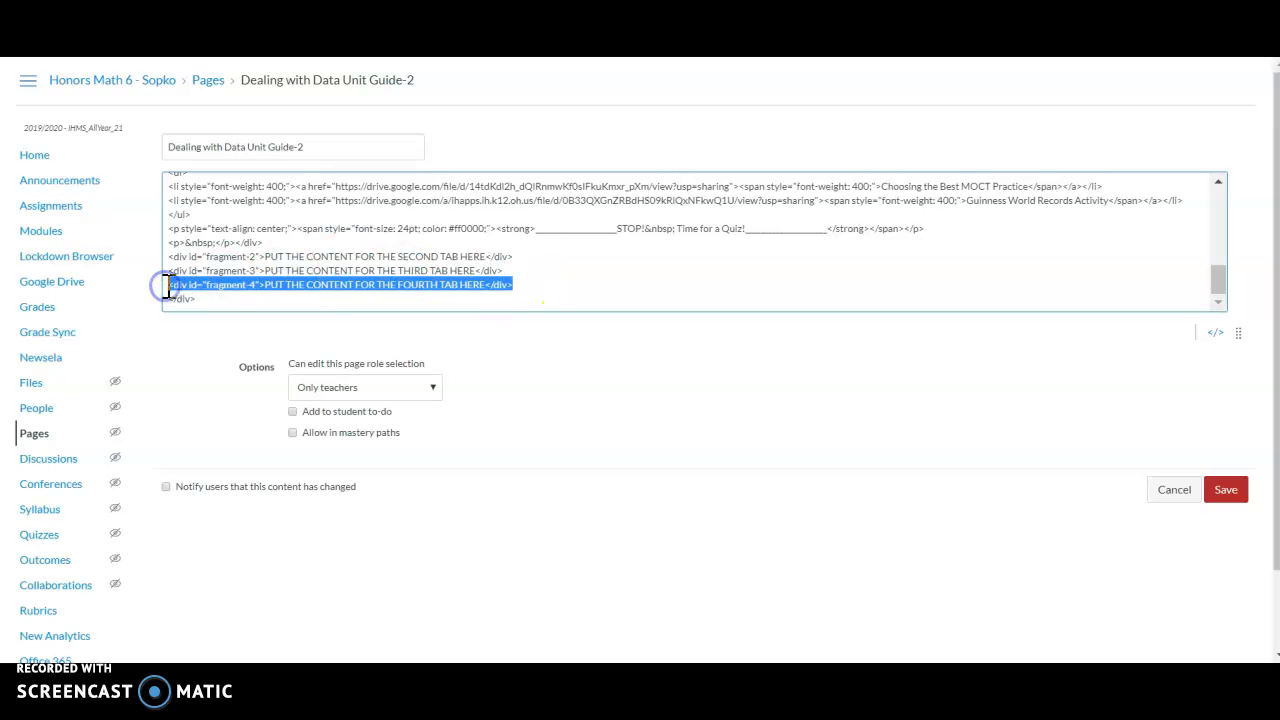
{"action": "key", "text": "Right"}
{"action": "key", "text": "Return"}
{"action": "key", "text": "ctrl+v"}
{"action": "key", "text": "Return"}
{"action": "key", "text": "ctrl+v"}
{"action": "key", "text": "Return"}
{"action": "key", "text": "ctrl+v"}
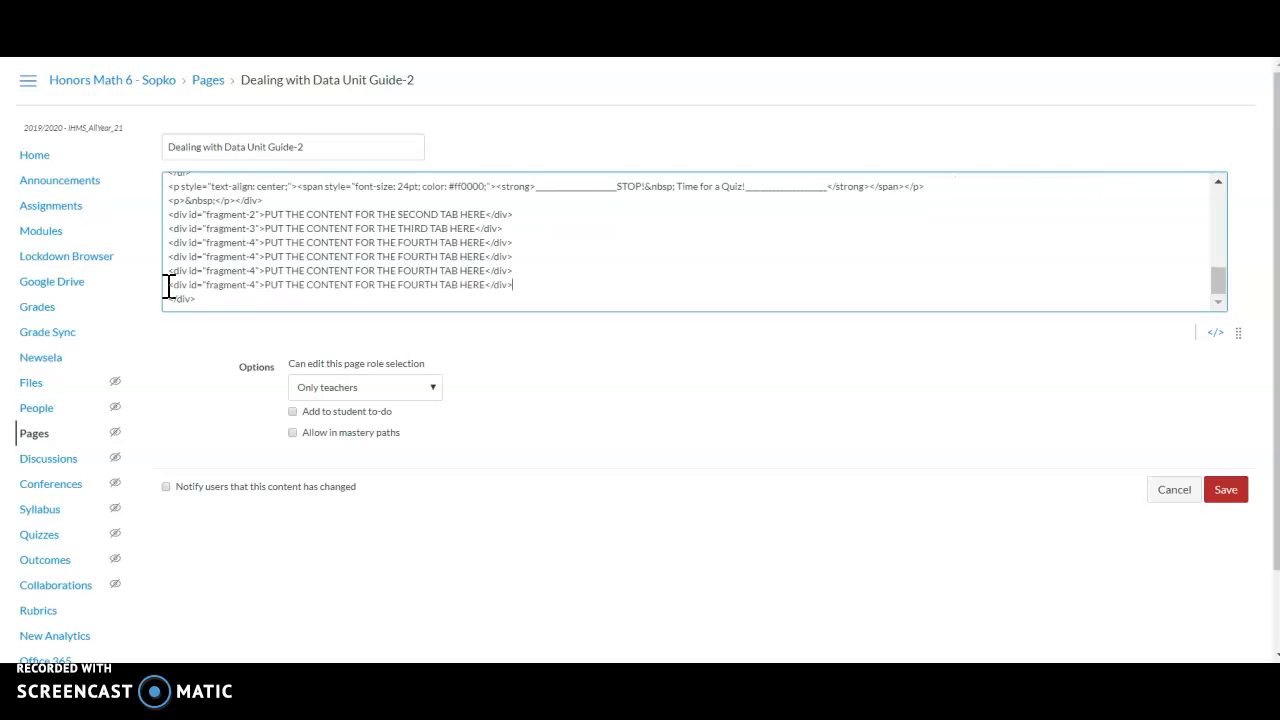
{"action": "key", "text": "Return"}
{"action": "key", "text": "ctrl+v"}
Renumber the four pasted content divs' ids as fragment-5, fragment-6, fragment-7 and fragment-8
{"action": "left_click", "coordinate": [225, 240]}
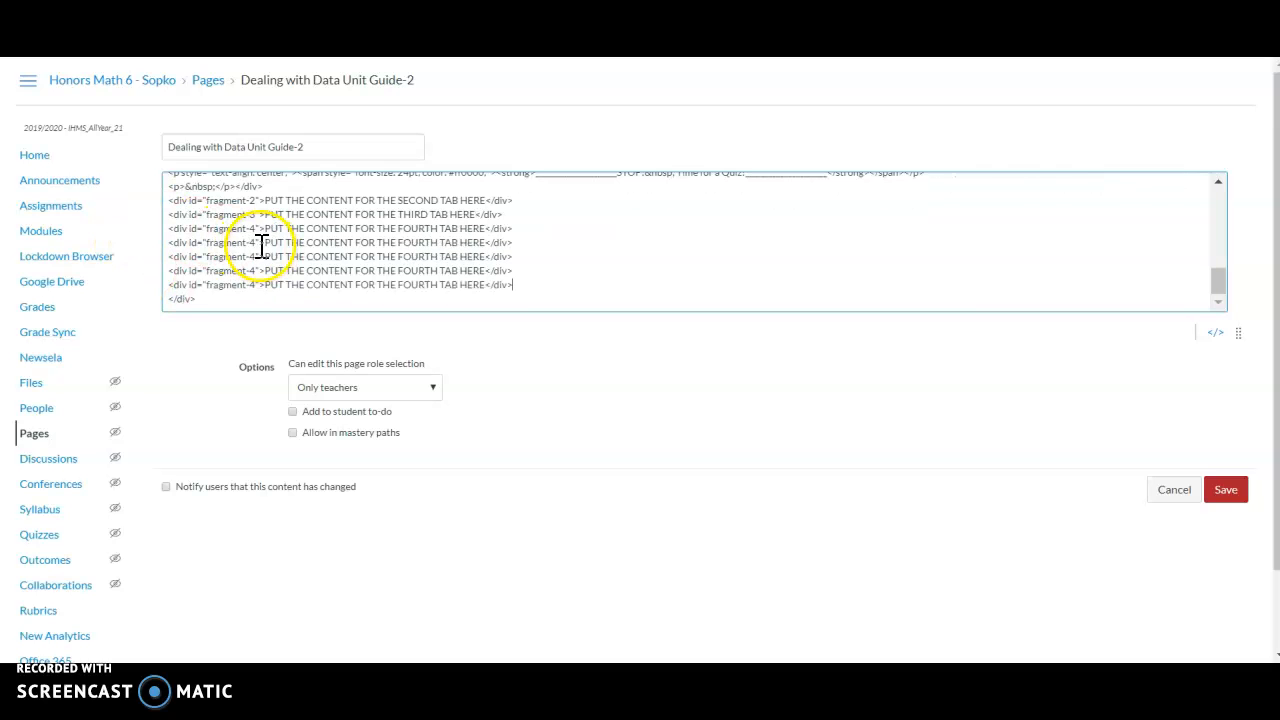
{"action": "left_click", "coordinate": [254, 243]}
{"action": "key", "text": "BackSpace"}
{"action": "type", "text": "5"}
{"action": "key", "text": "Down"}
{"action": "key", "text": "BackSpace"}
{"action": "type", "text": "6"}
{"action": "key", "text": "Down"}
{"action": "key", "text": "BackSpace"}
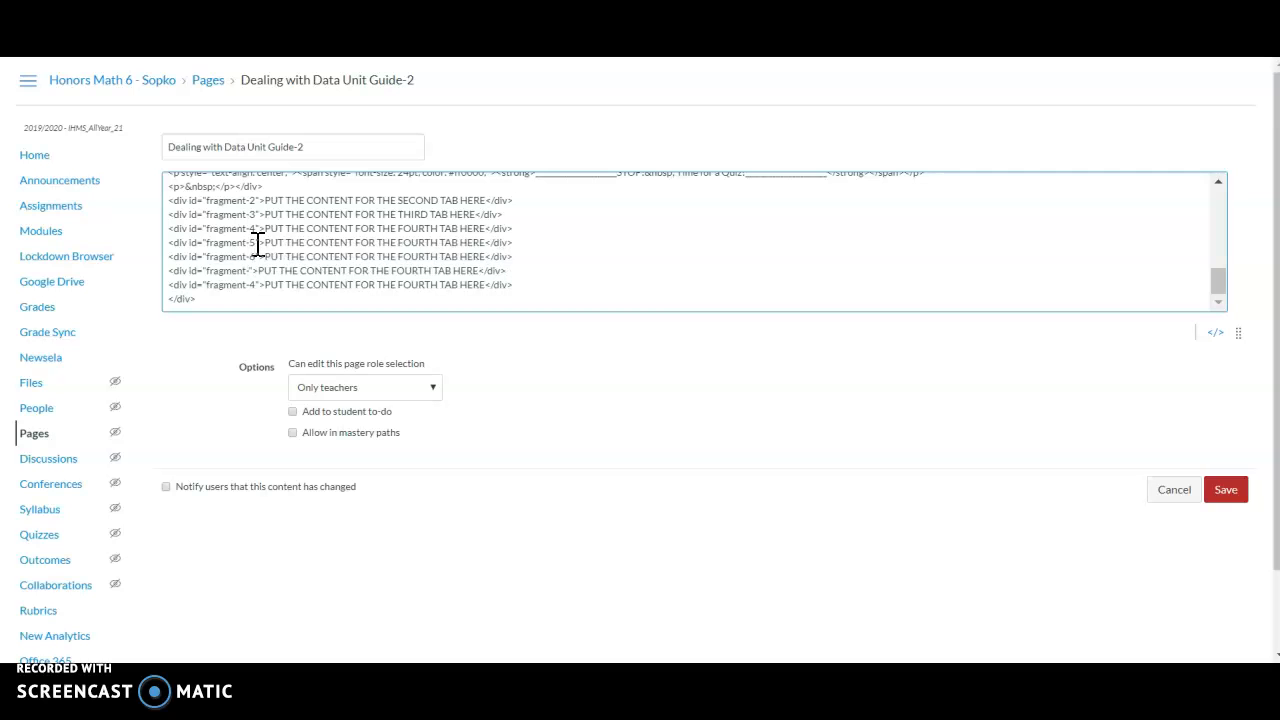
{"action": "type", "text": "7"}
{"action": "key", "text": "Down"}
{"action": "key", "text": "BackSpace"}
{"action": "type", "text": "8"}
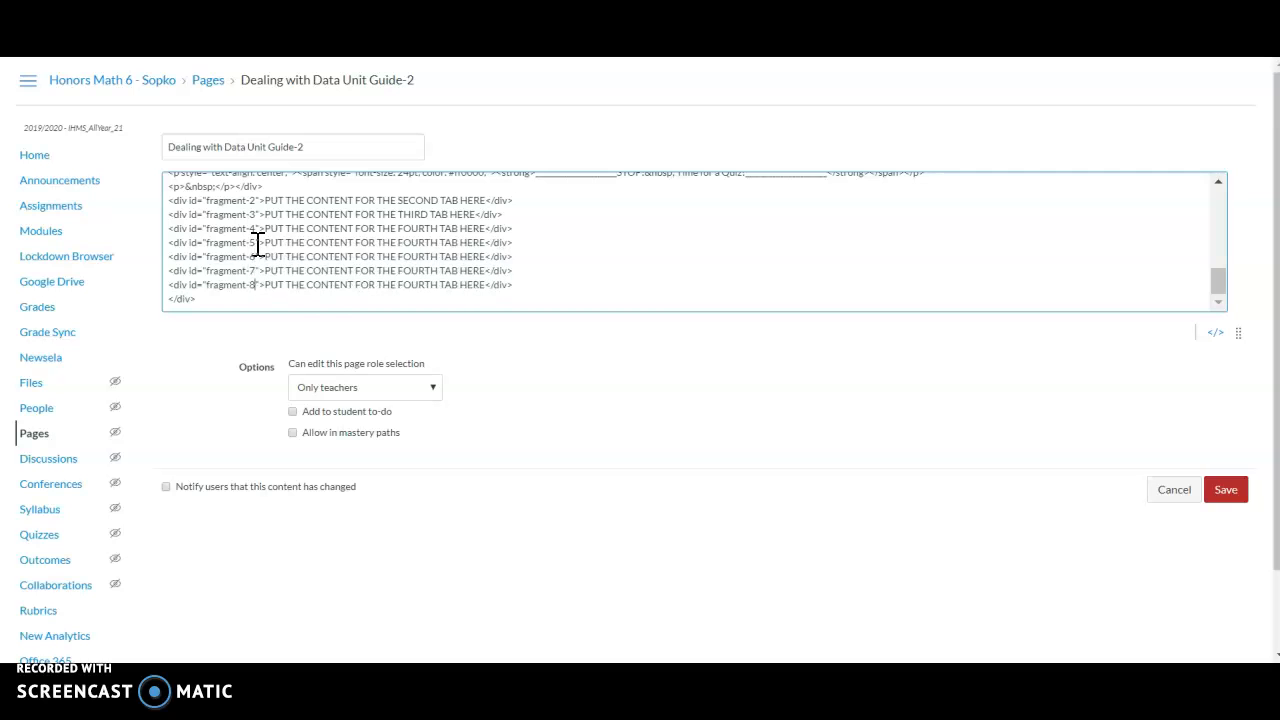
Save the page and check the content of the Measures of Central Tendency and Frequency Dispalys: Dot Plots tabs
{"action": "left_click", "coordinate": [1230, 492]}
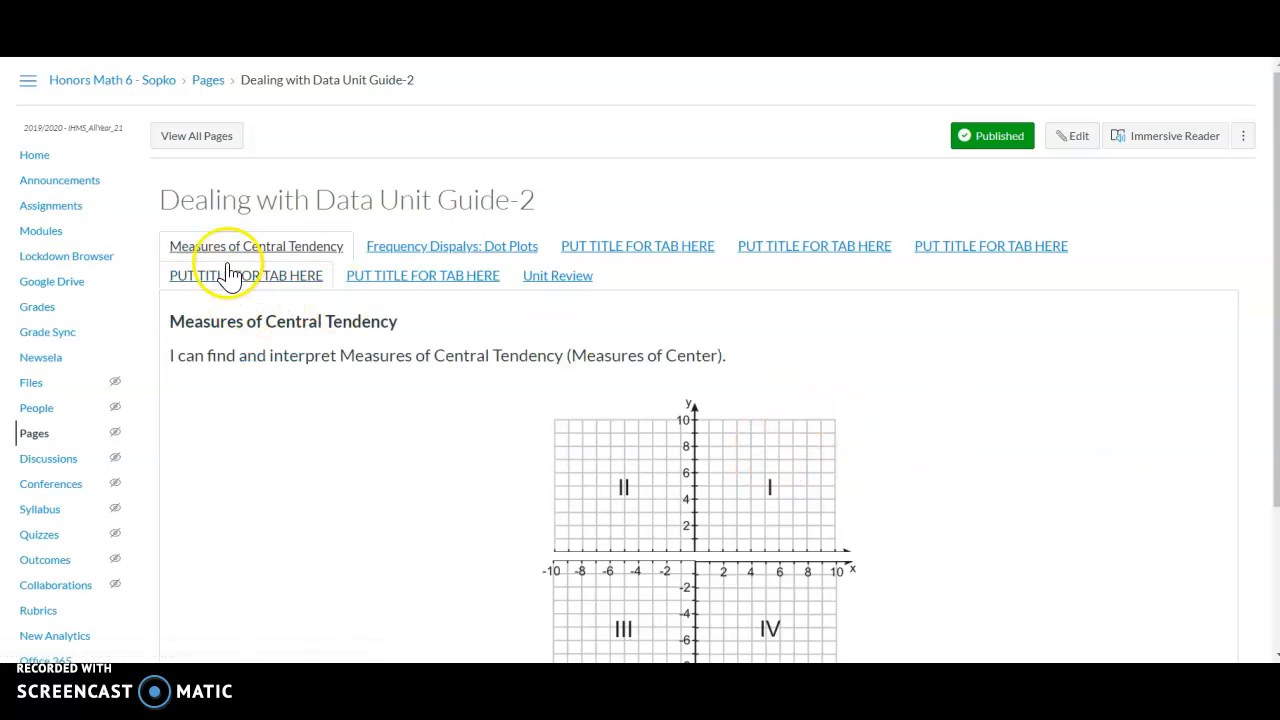
{"action": "scroll", "coordinate": [478, 500], "scroll_direction": "down", "scroll_amount": 3}
{"action": "scroll", "coordinate": [478, 500], "scroll_direction": "up", "scroll_amount": 3}
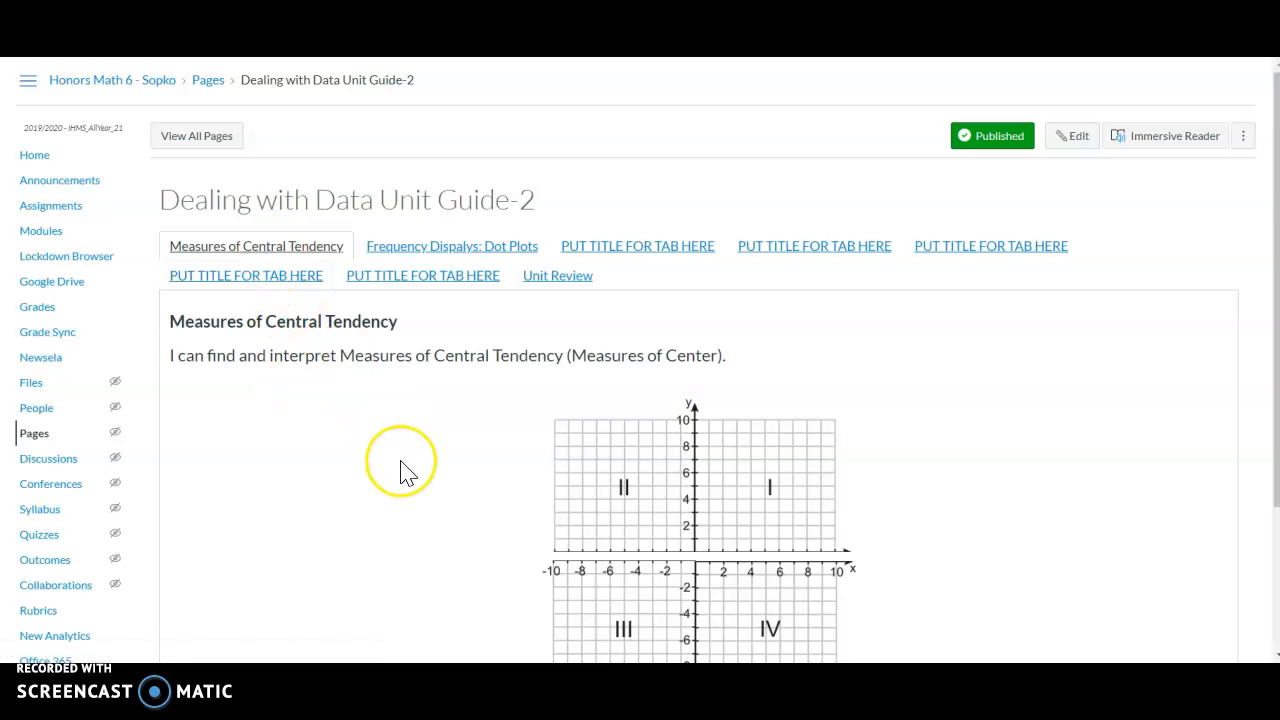
{"action": "scroll", "coordinate": [405, 470], "scroll_direction": "down", "scroll_amount": 3}
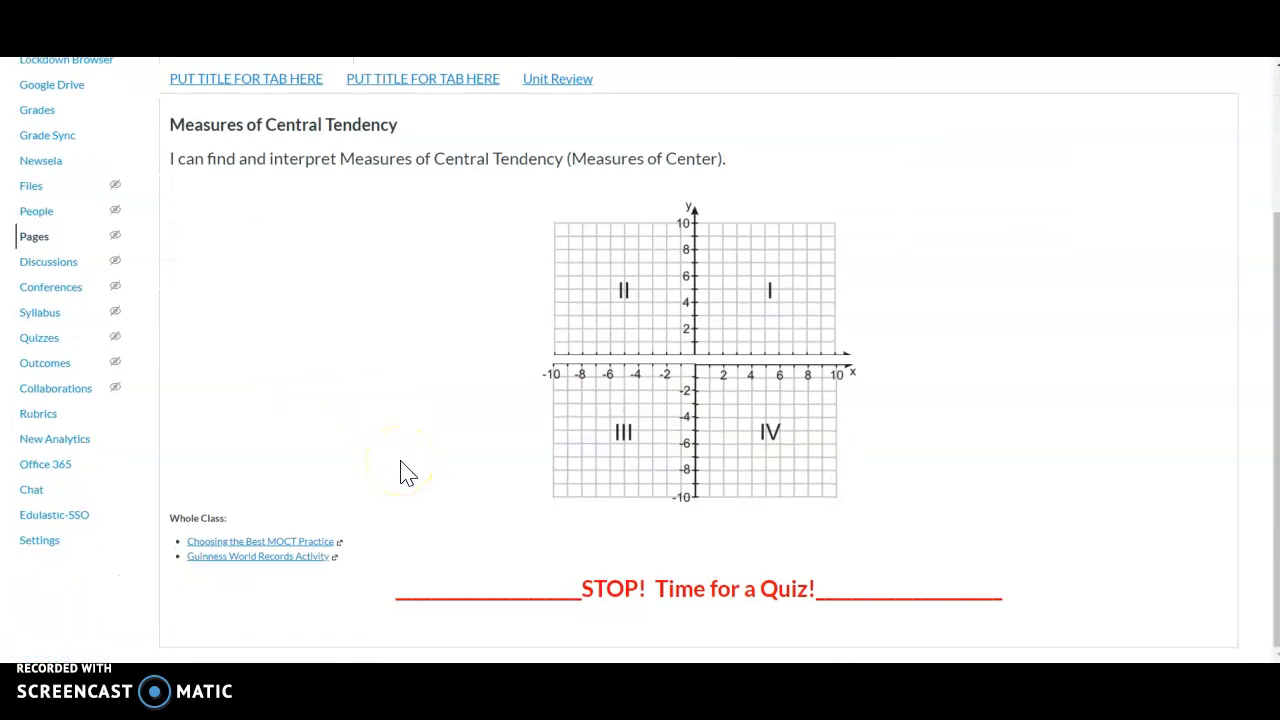
{"action": "scroll", "coordinate": [405, 470], "scroll_direction": "up", "scroll_amount": 3}
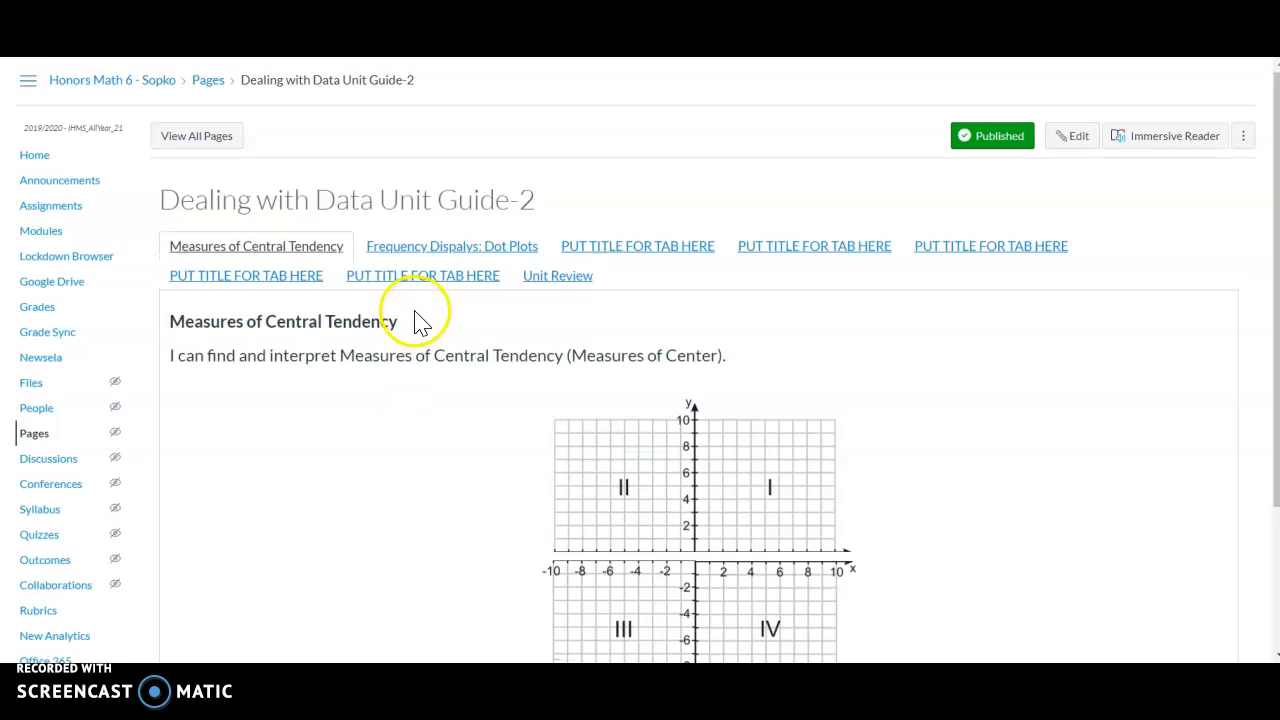
{"action": "left_click", "coordinate": [428, 248]}
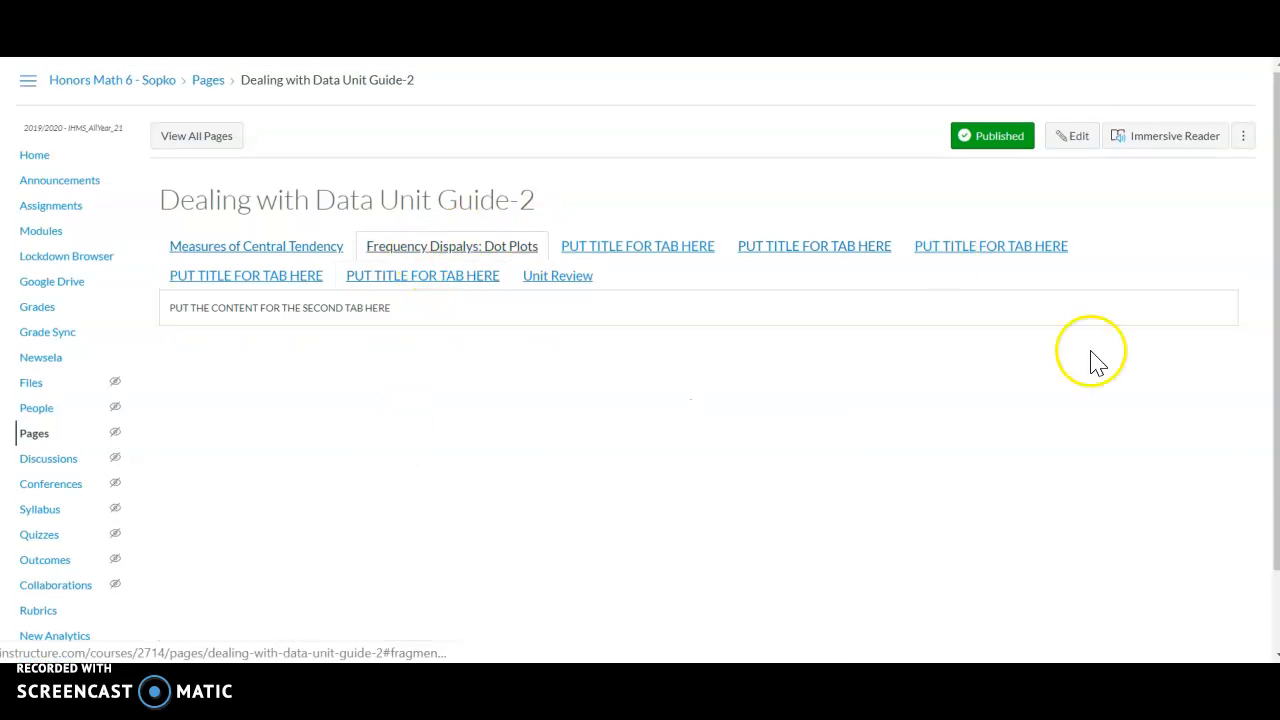
Reopen the unit guide page for editing and show its HTML code from the beginning
{"action": "left_click", "coordinate": [1069, 142]}
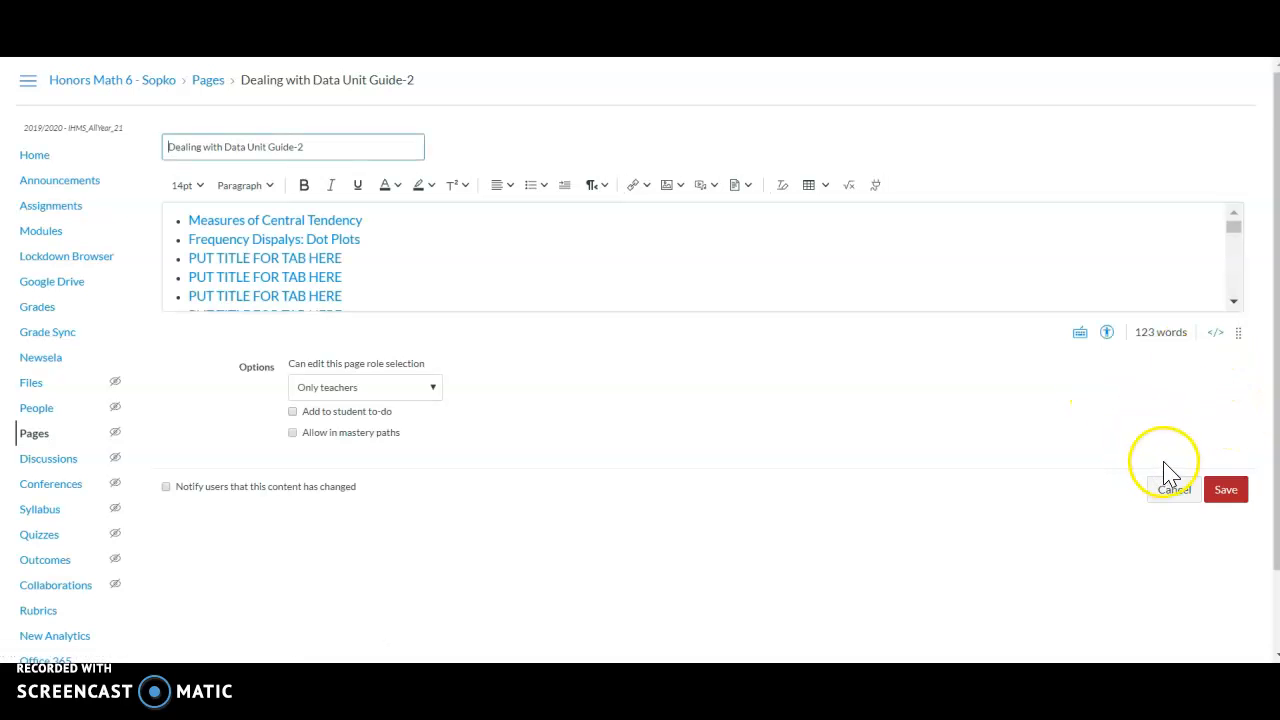
{"action": "left_click", "coordinate": [1216, 336]}
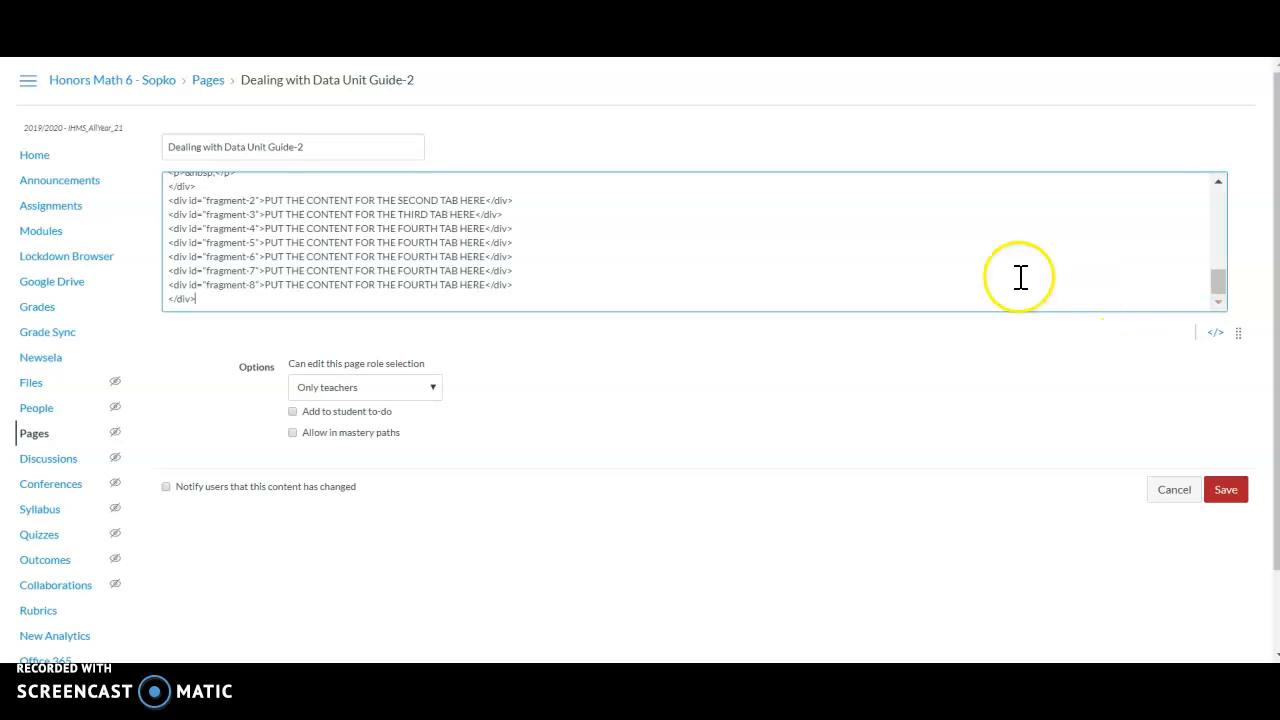
{"action": "scroll", "coordinate": [973, 245], "scroll_direction": "up", "scroll_amount": 10}
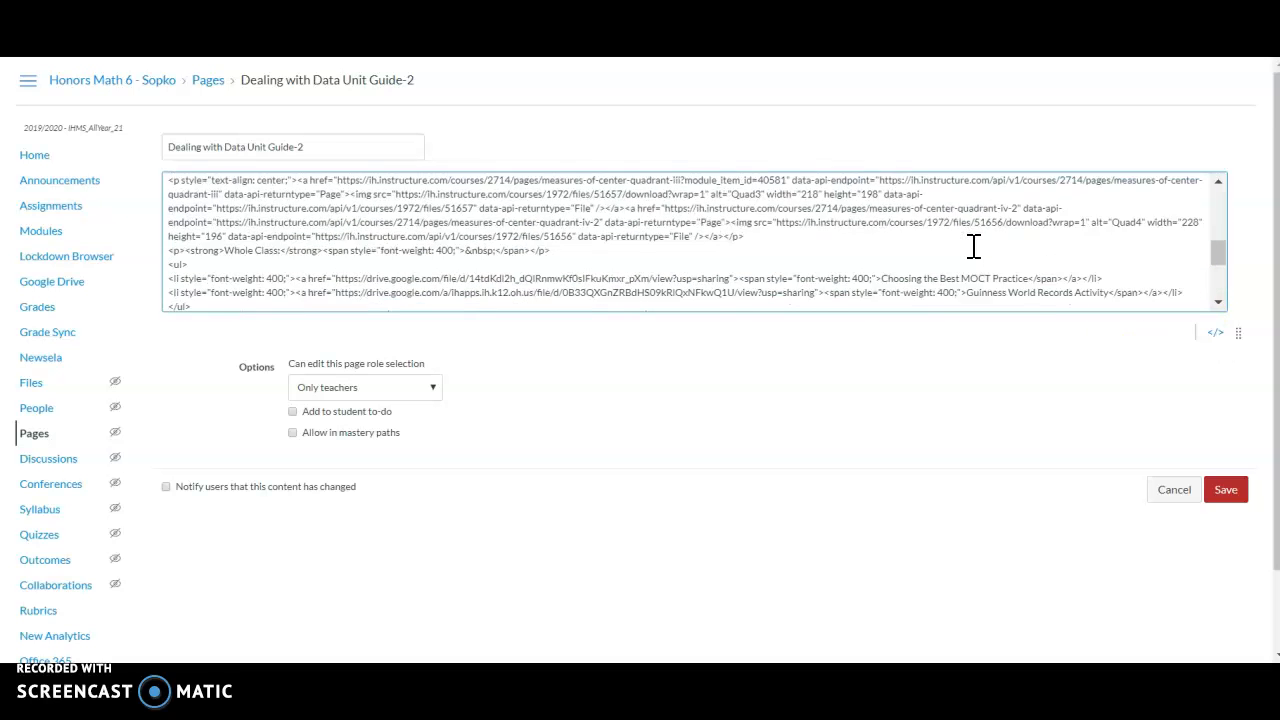
{"action": "scroll", "coordinate": [973, 245], "scroll_direction": "up", "scroll_amount": 3}
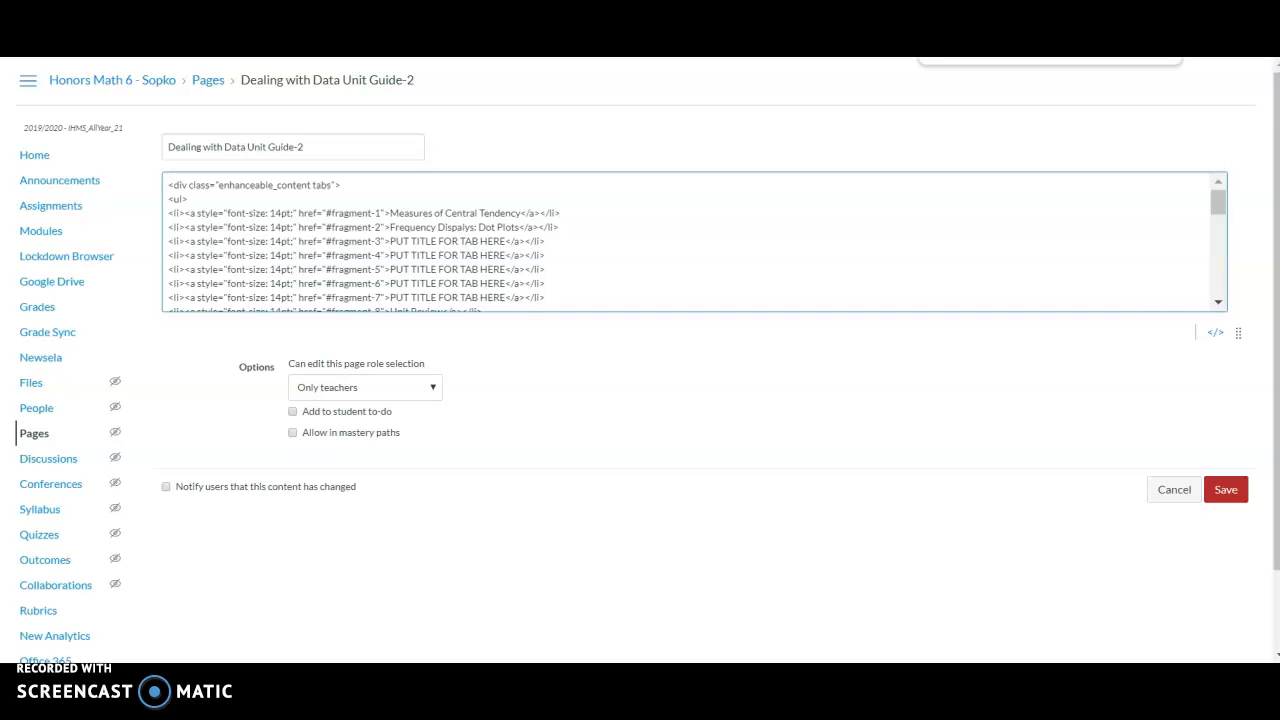
Copy the entire HTML code of the Frequency Displays: Dot Plots Quadrants page
{"action": "left_click", "coordinate": [1040, 58]}
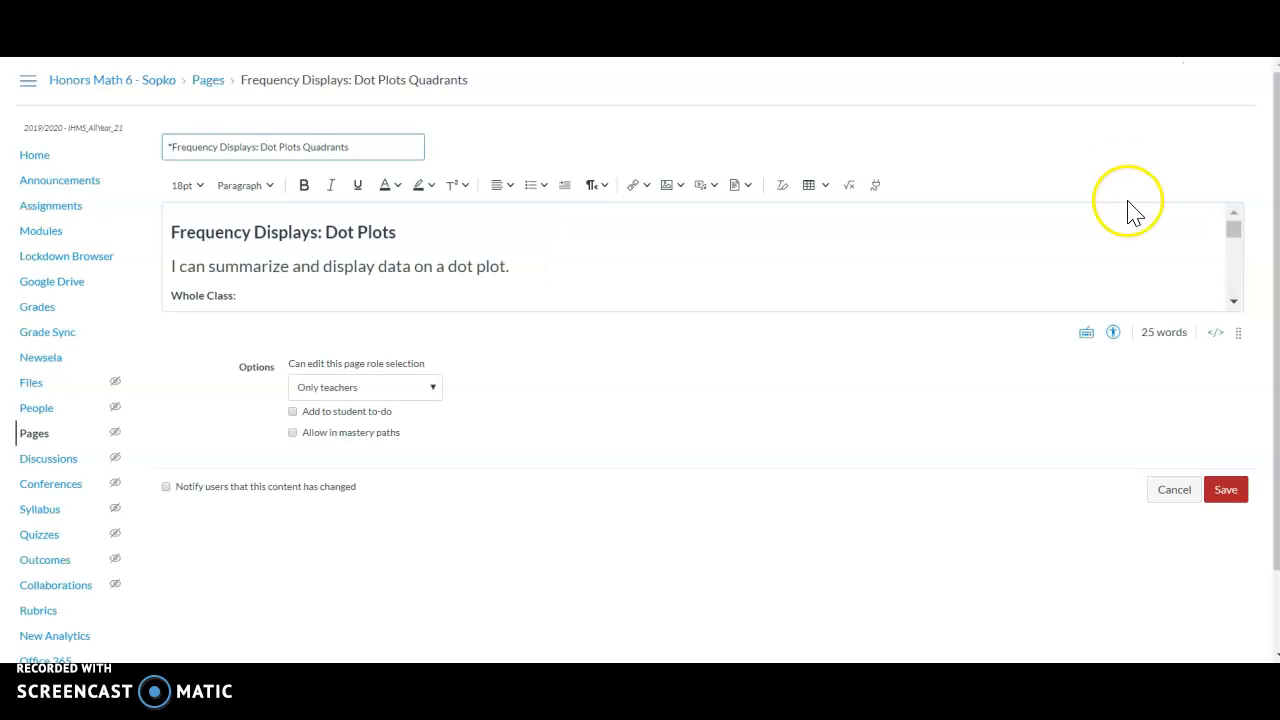
{"action": "left_click", "coordinate": [1215, 333]}
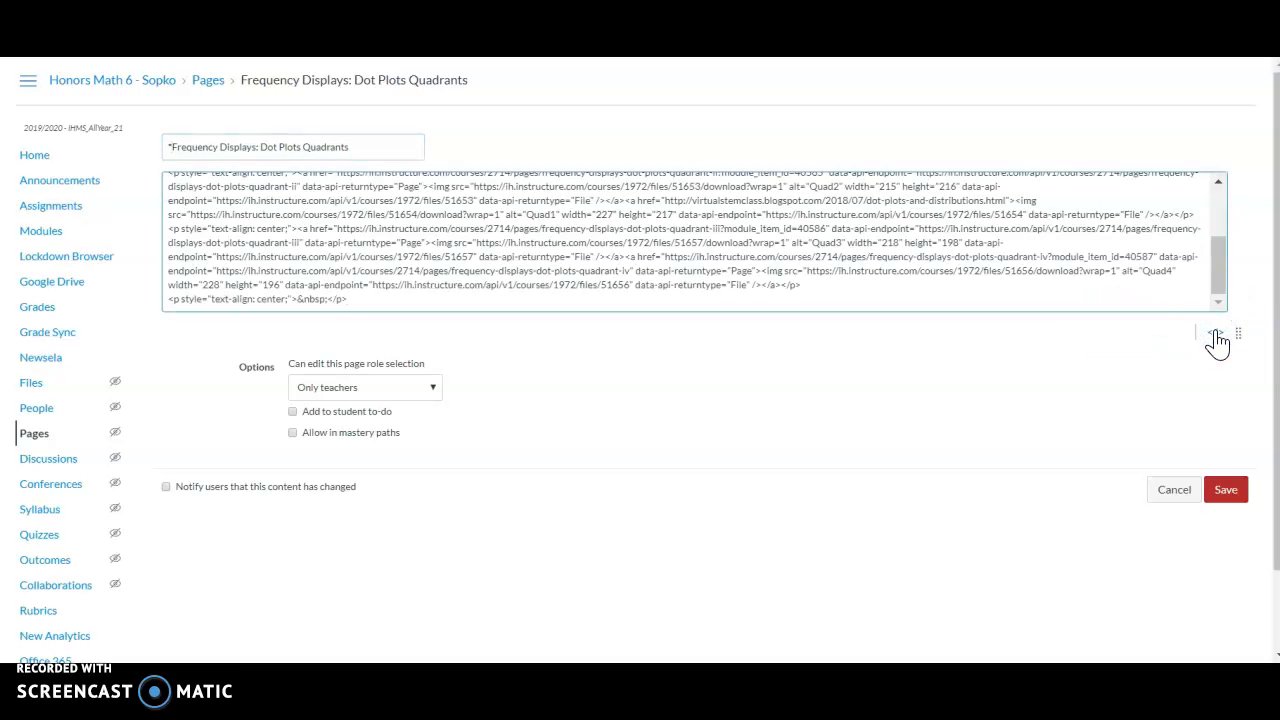
{"action": "key", "text": "ctrl+a"}
{"action": "key", "text": "ctrl+c"}
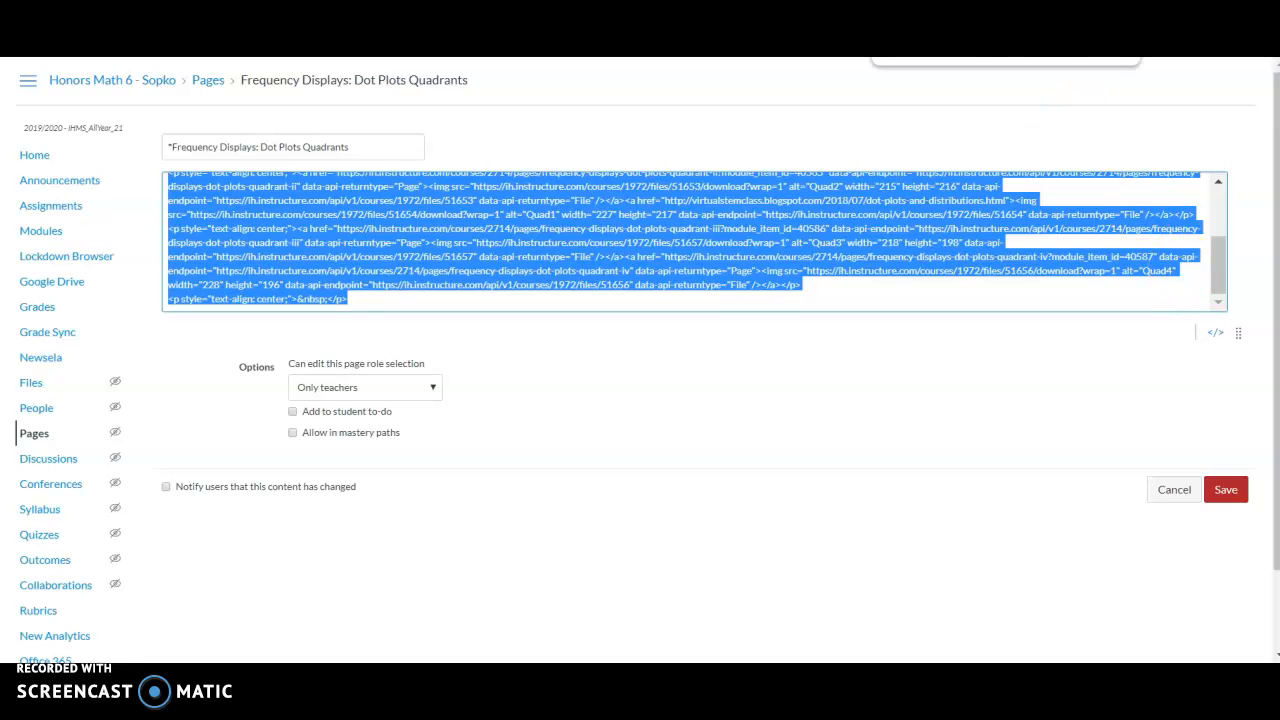
In the unit guide's HTML, replace the fragment-2 content placeholder with the copied Dot Plots Quadrants code
{"action": "left_click", "coordinate": [960, 30]}
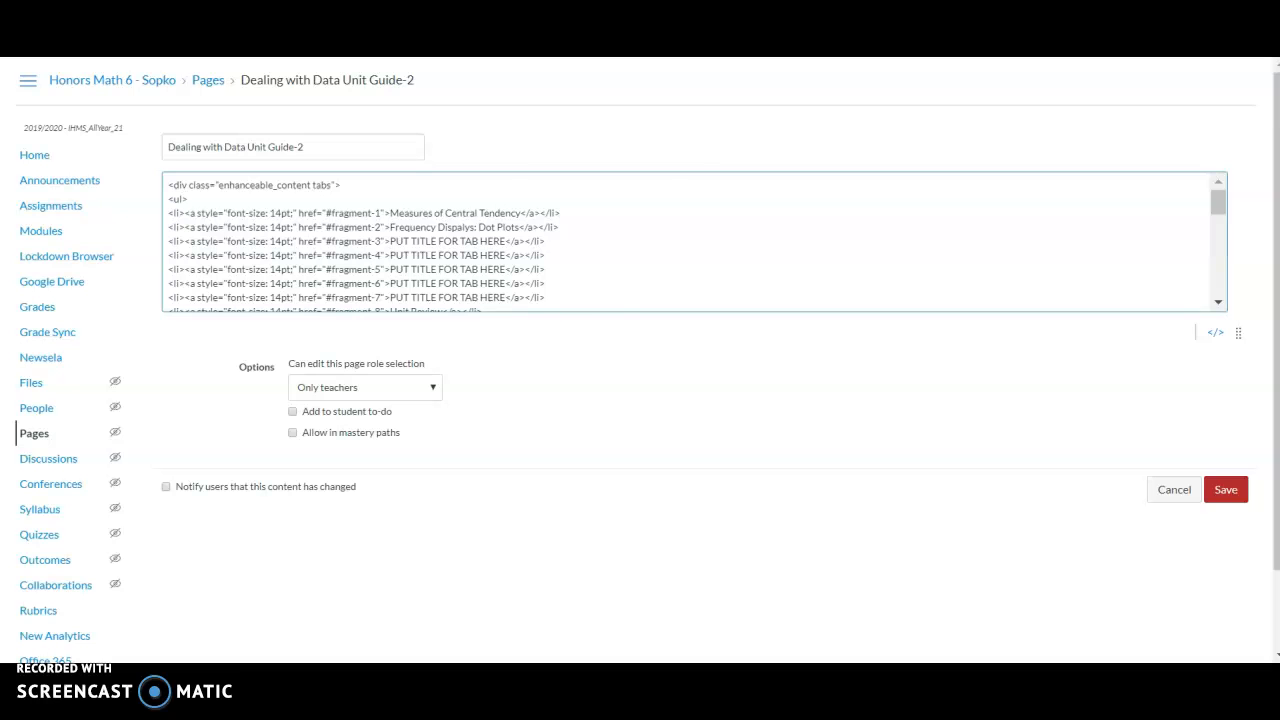
{"action": "scroll", "coordinate": [614, 277], "scroll_direction": "down", "scroll_amount": 1}
{"action": "scroll", "coordinate": [616, 276], "scroll_direction": "down", "scroll_amount": 6}
{"action": "scroll", "coordinate": [614, 276], "scroll_direction": "down", "scroll_amount": 3}
{"action": "left_click", "coordinate": [489, 197]}
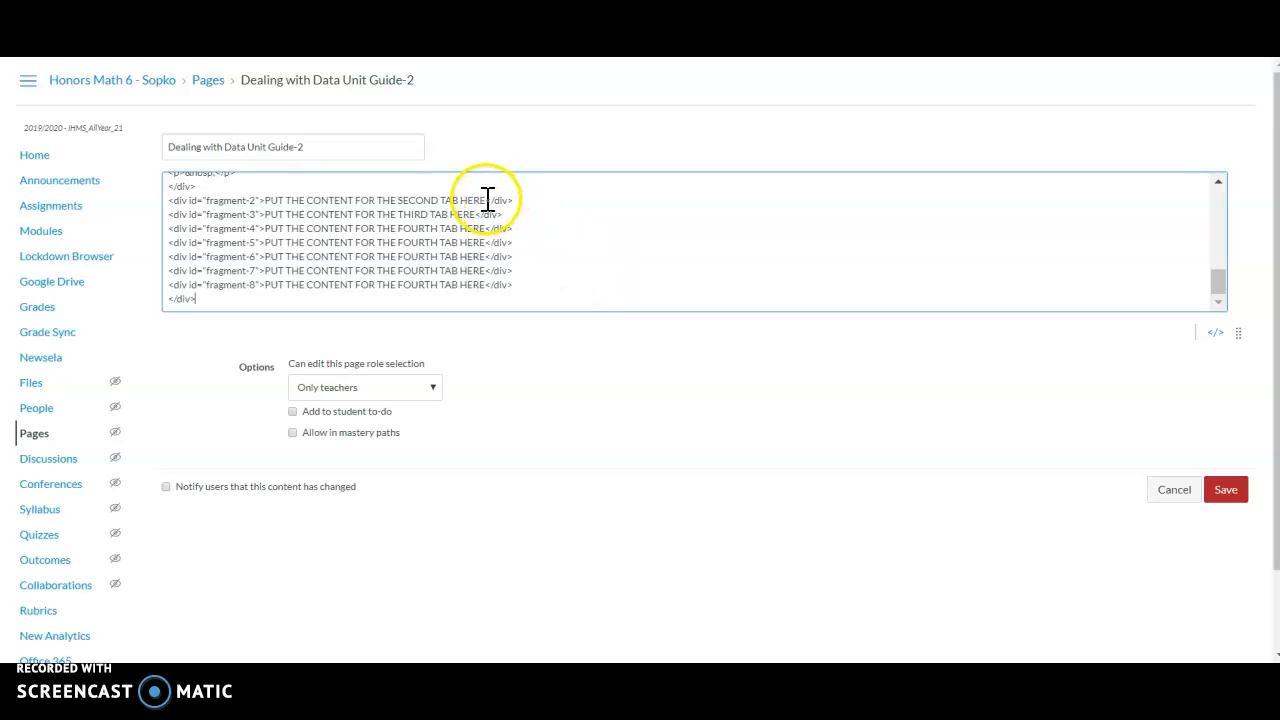
{"action": "left_click_drag", "start_coordinate": [487, 199], "coordinate": [266, 201]}
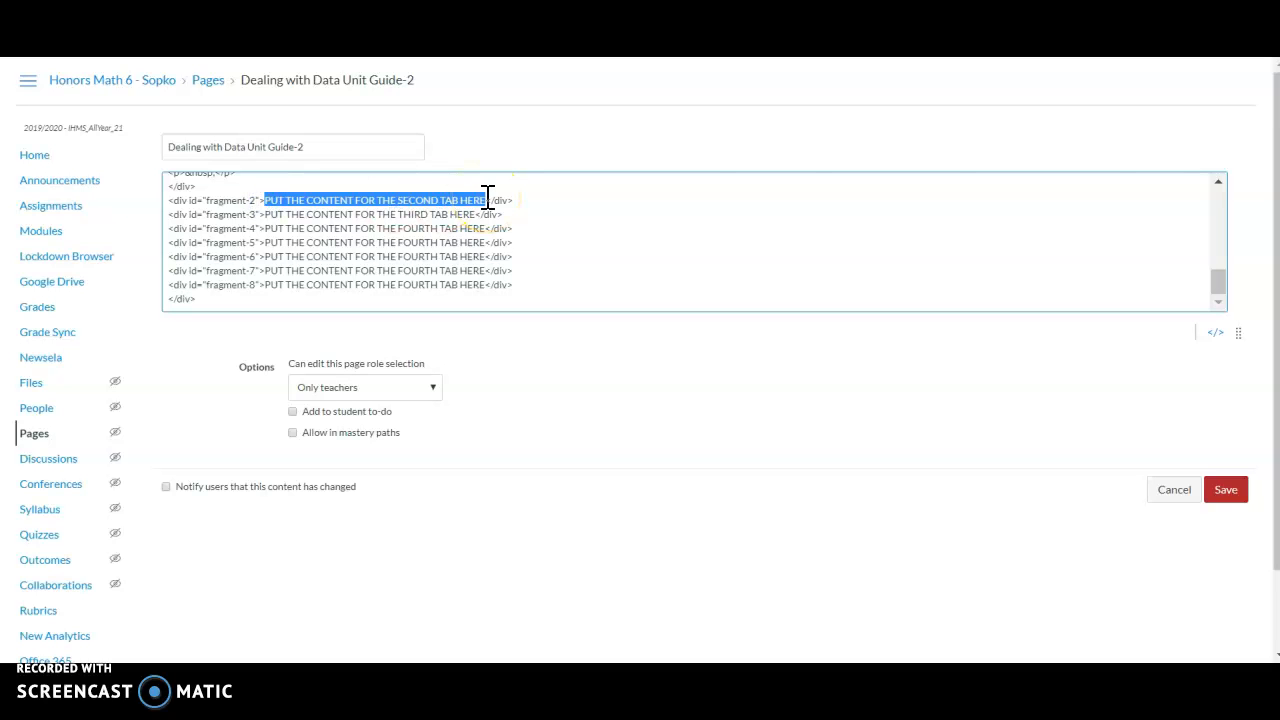
{"action": "key", "text": "ctrl+v"}
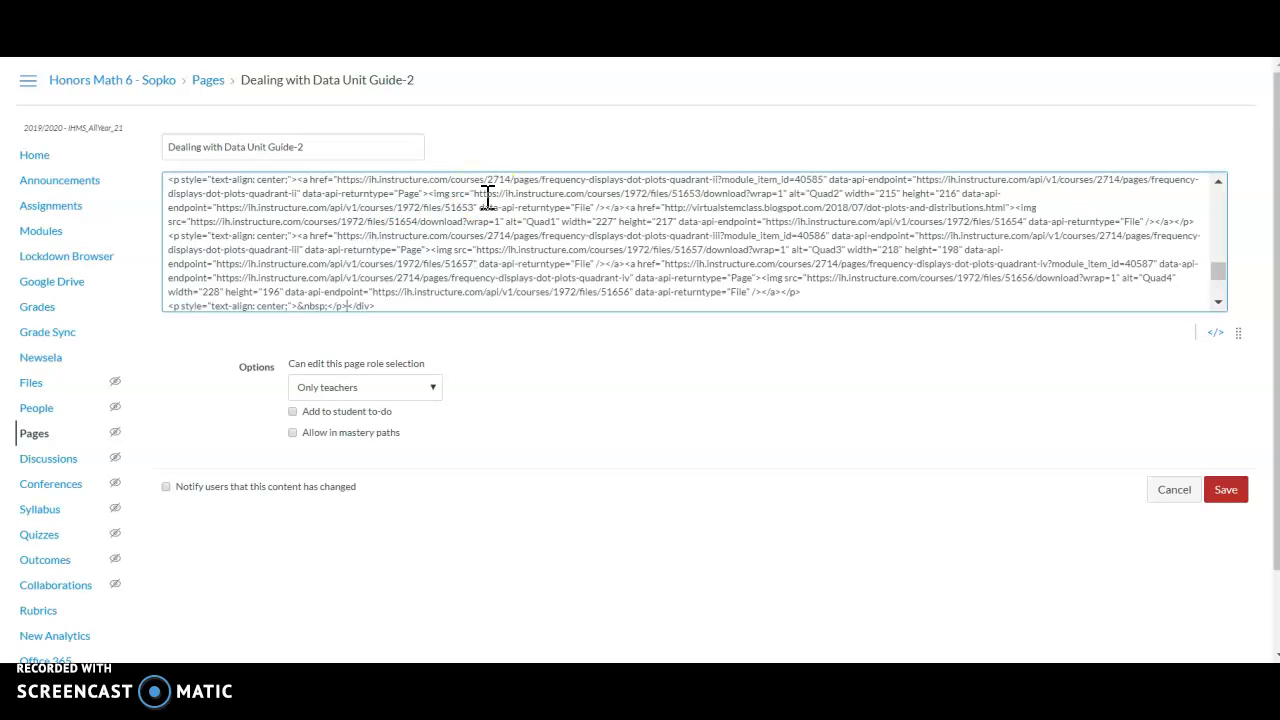
Save the unit guide page, then test the Quadrant II link in the Measures of Central Tendency tab and return to the guide
{"action": "left_click", "coordinate": [1226, 494]}
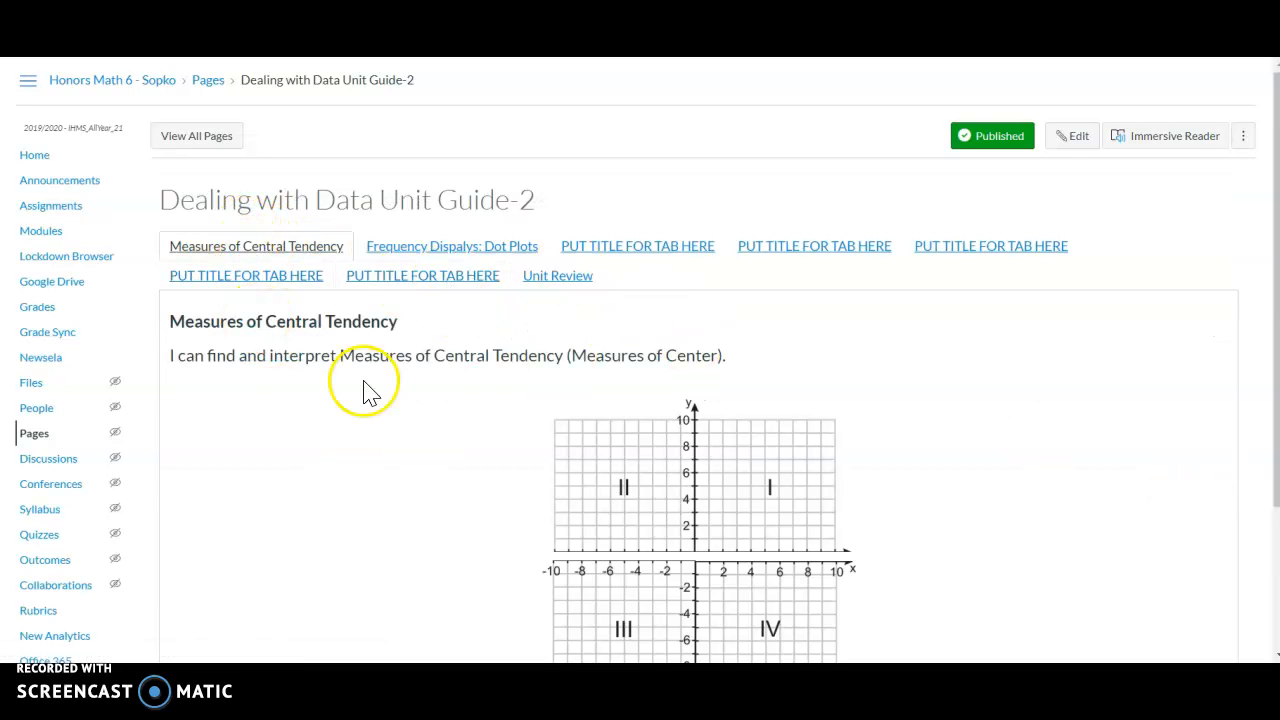
{"action": "scroll", "coordinate": [568, 555], "scroll_direction": "down", "scroll_amount": 3}
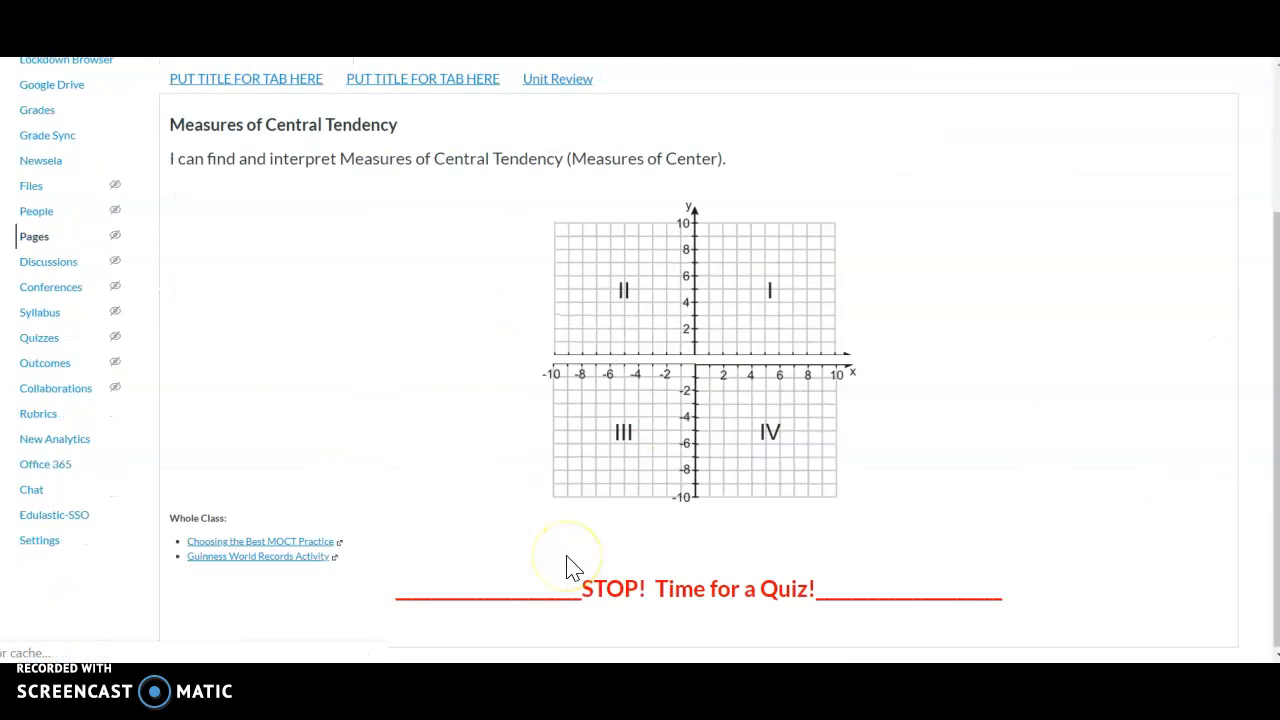
{"action": "left_click", "coordinate": [566, 558]}
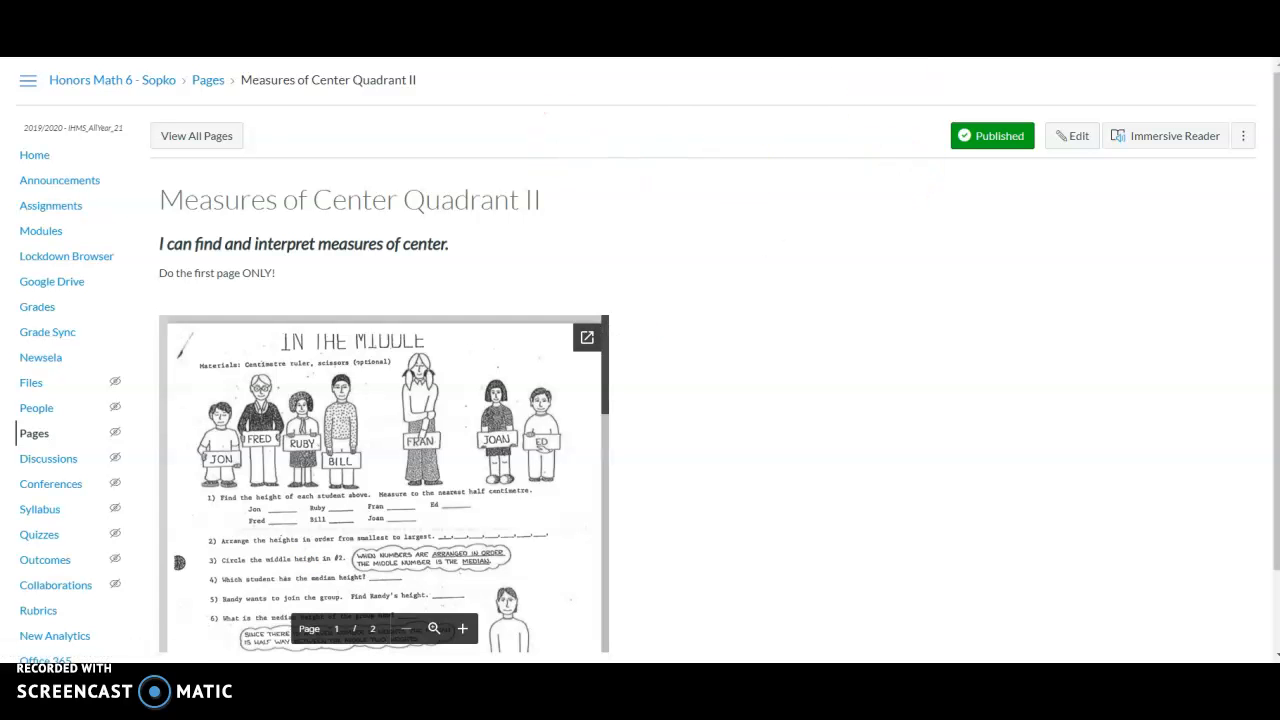
{"action": "key", "text": "alt+Left"}
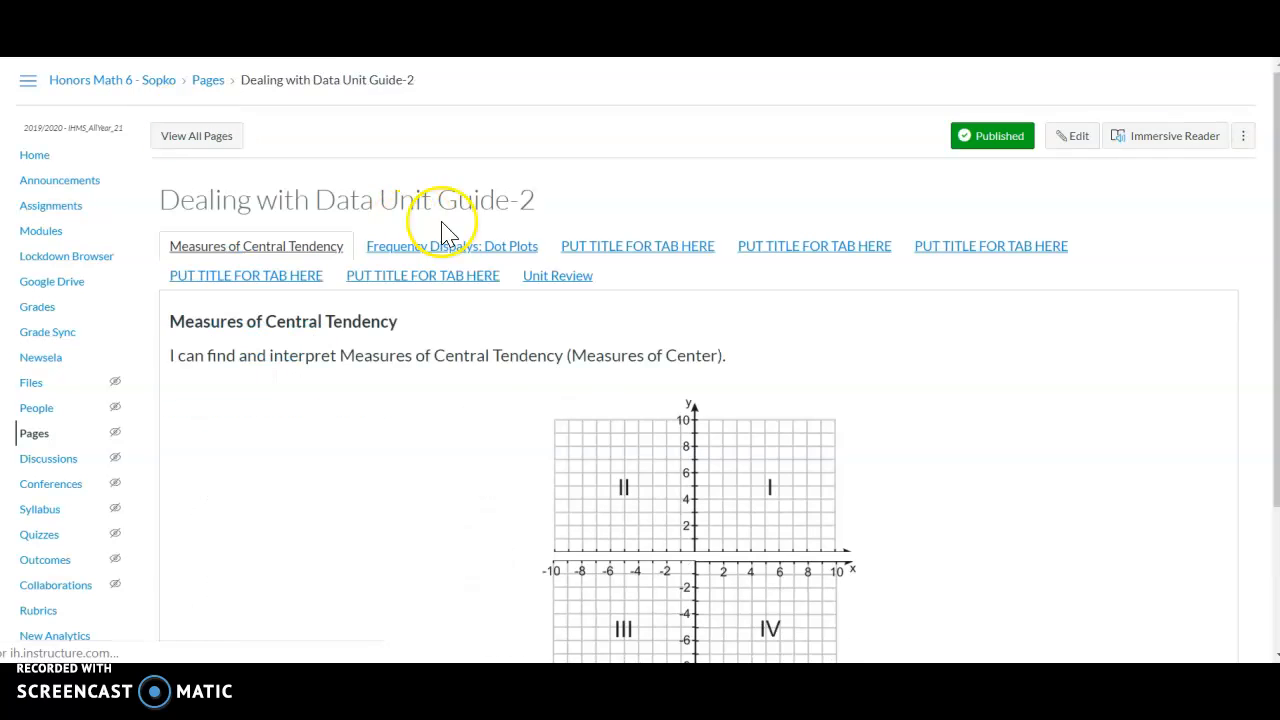
Check the quadrant content in the Frequency Dispalys: Dot Plots tab
{"action": "left_click", "coordinate": [468, 256]}
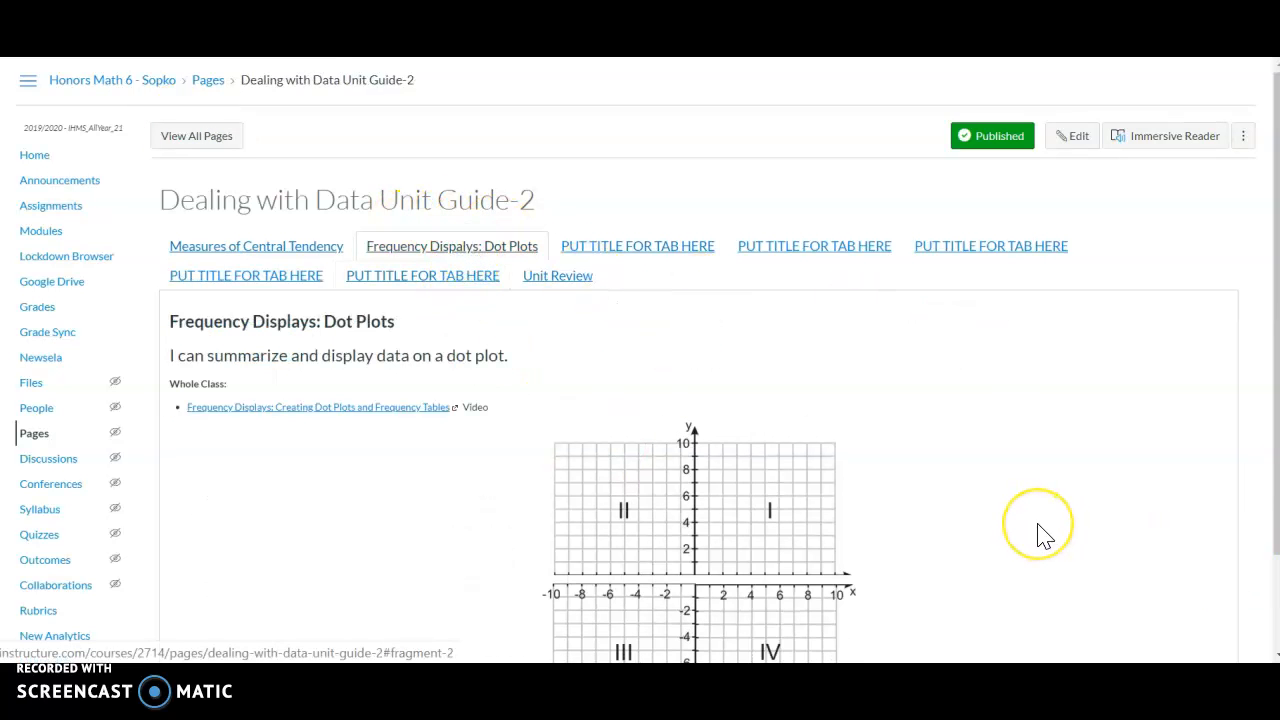
{"action": "scroll", "coordinate": [1040, 533], "scroll_direction": "down", "scroll_amount": 2}
{"action": "scroll", "coordinate": [1040, 535], "scroll_direction": "up", "scroll_amount": 2}
{"action": "left_click", "coordinate": [1000, 544]}
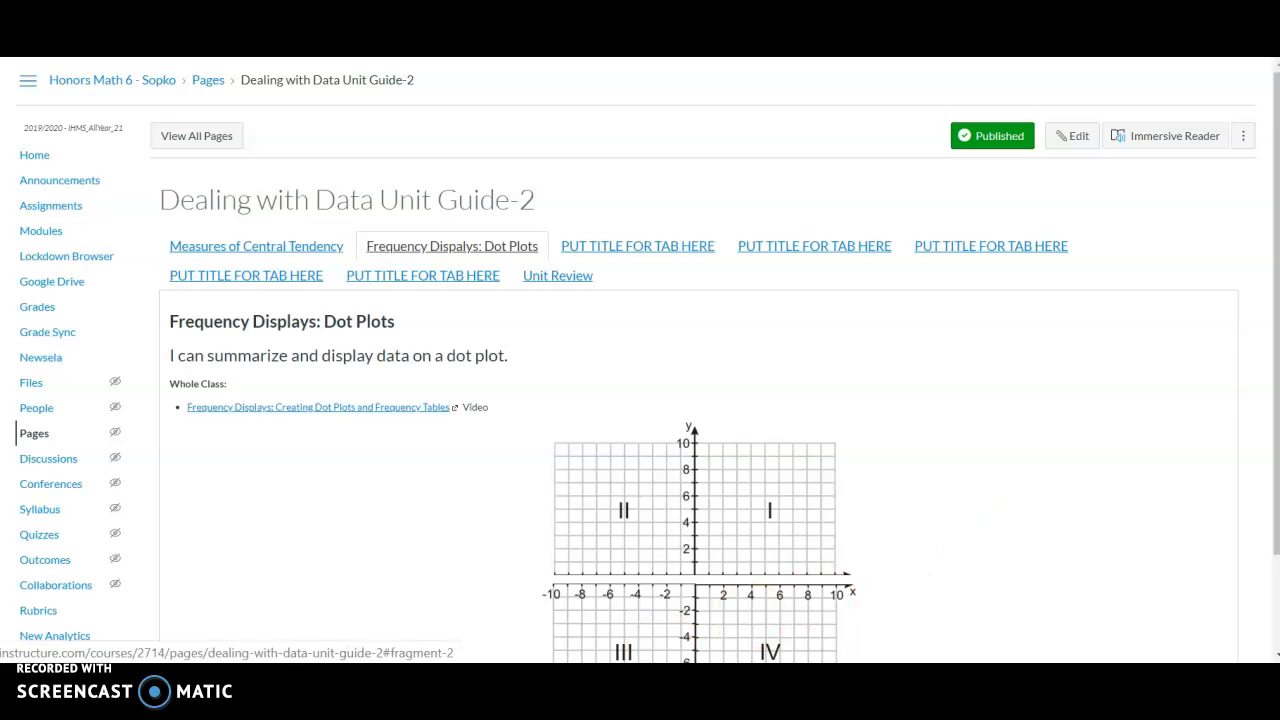